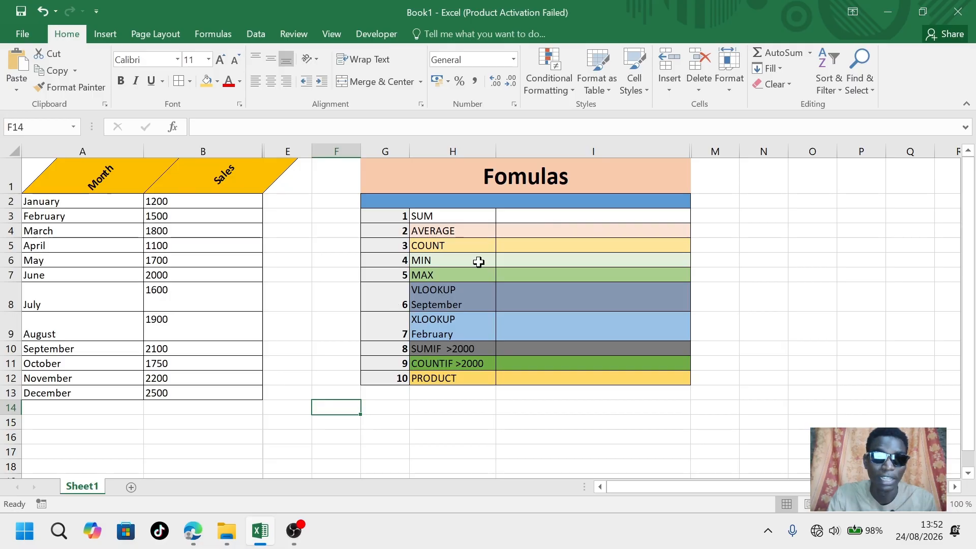
Enter a SUM formula in the SUM row's result cell totalling the sales range B2:B13
left_click(520, 218)
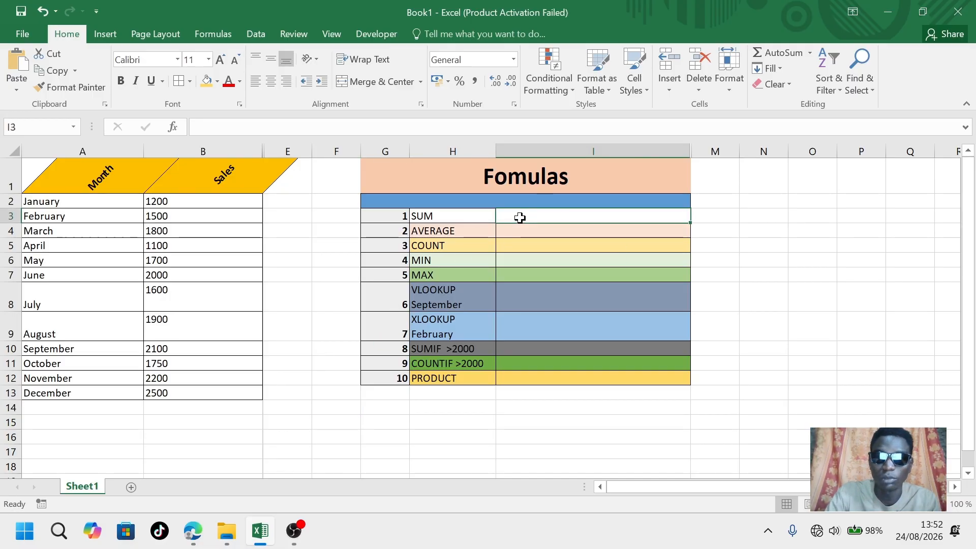
type("=S")
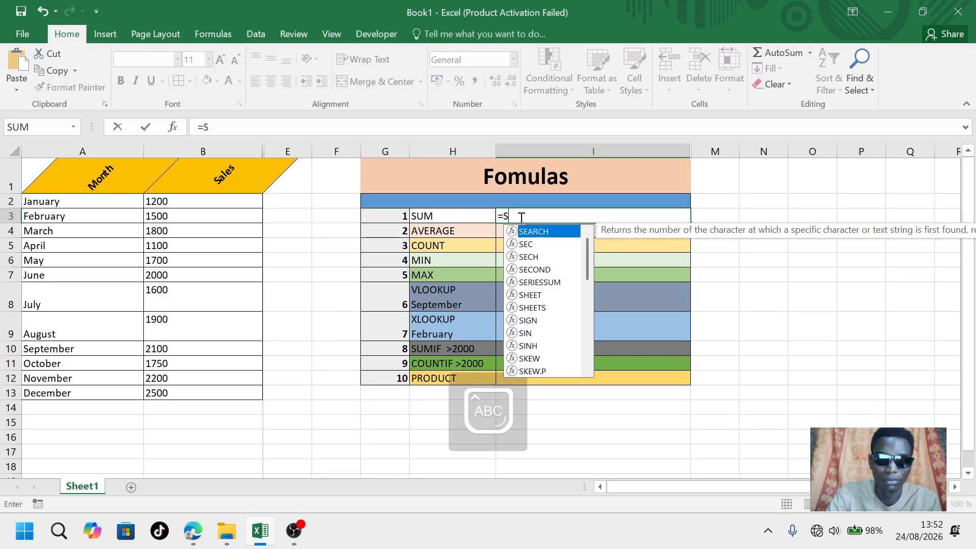
type("UM(")
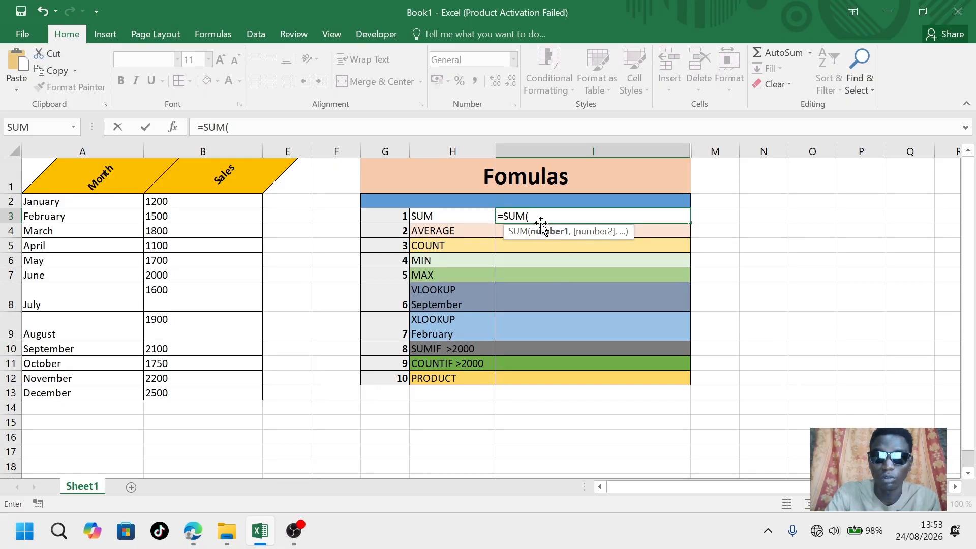
left_click(527, 216)
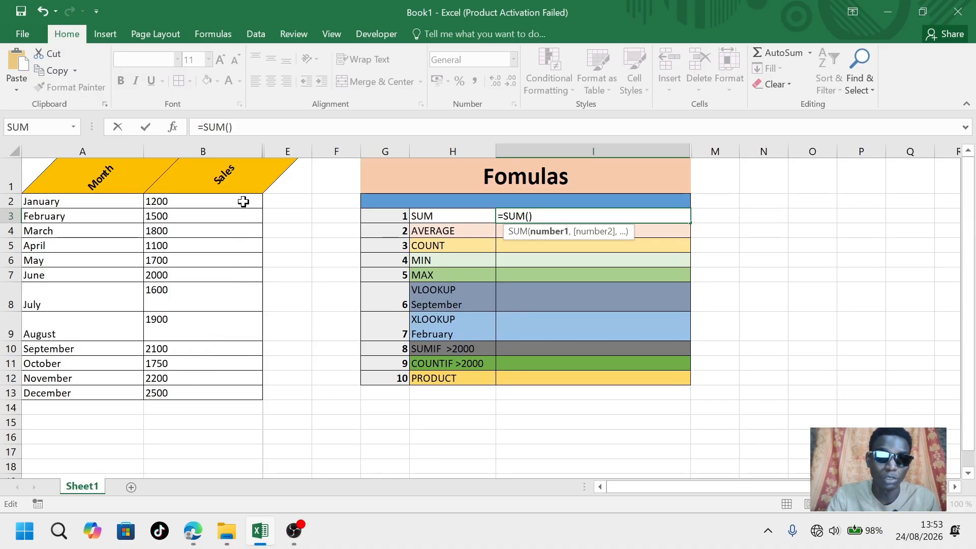
left_click_drag(244, 202, 223, 394)
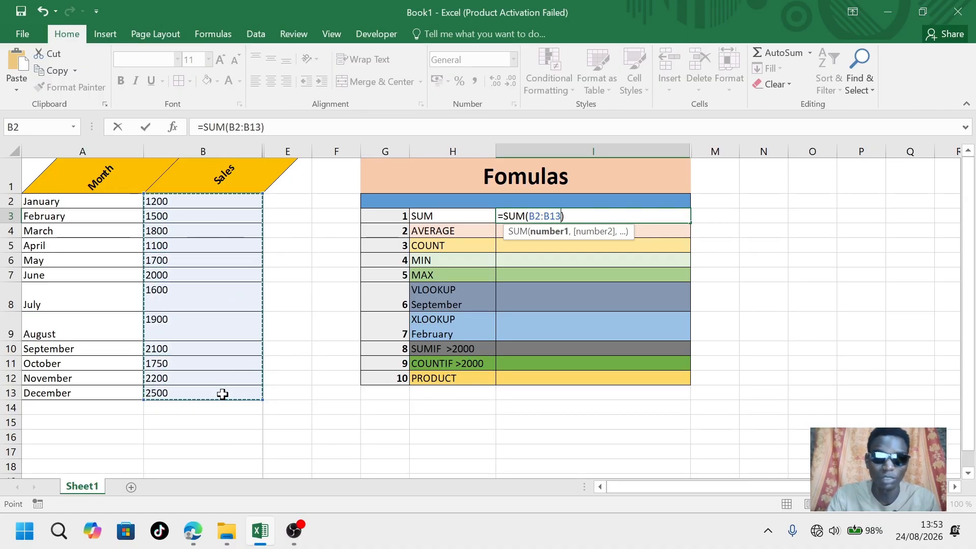
left_click(577, 216)
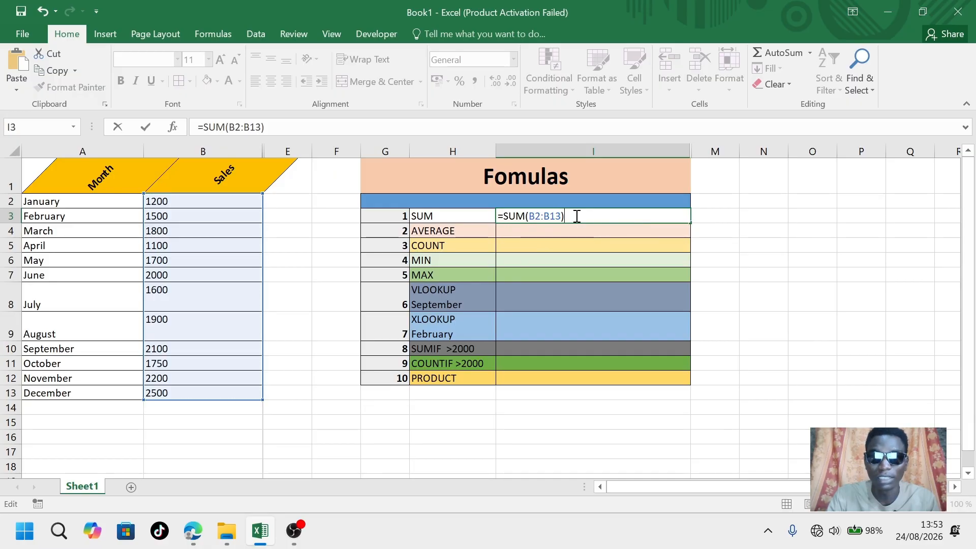
key("Return")
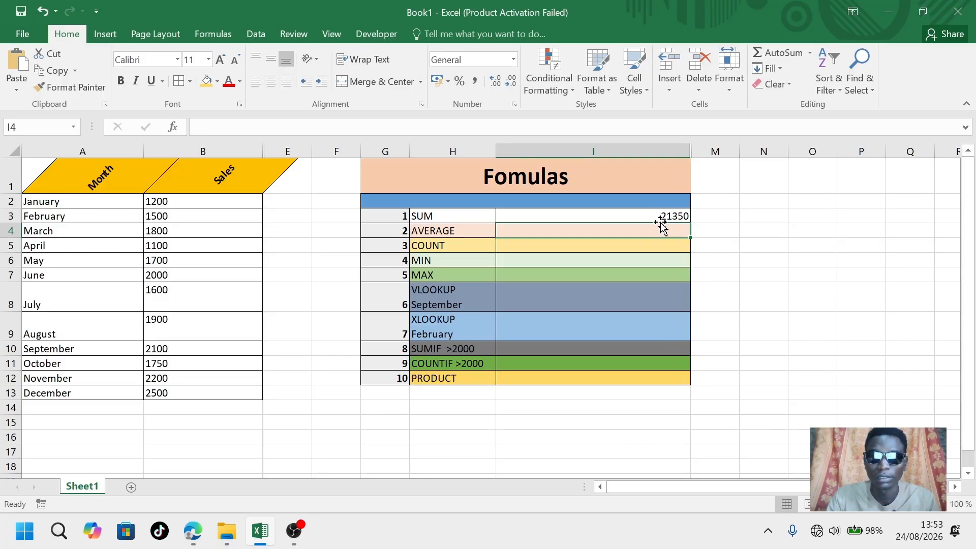
Left-align the contents of the results column I
left_click(631, 152)
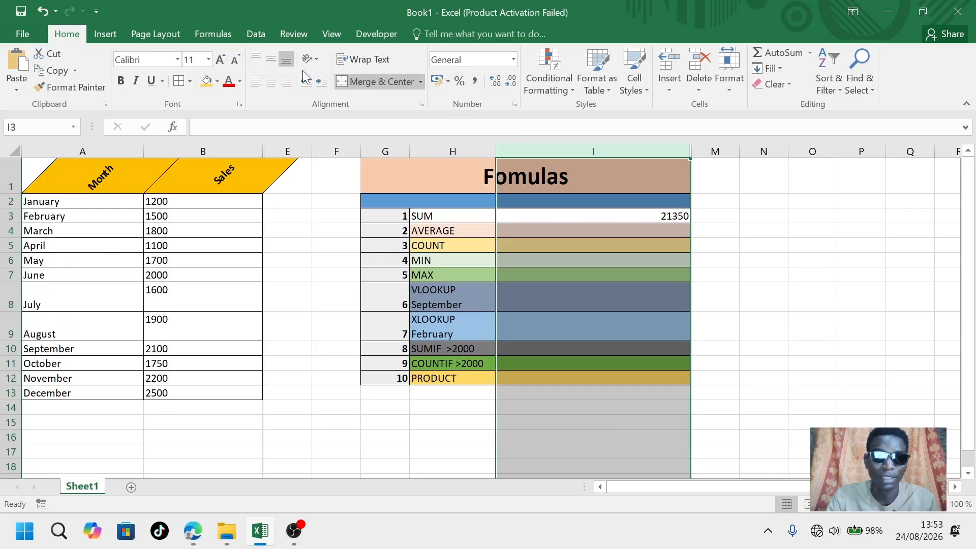
left_click(256, 83)
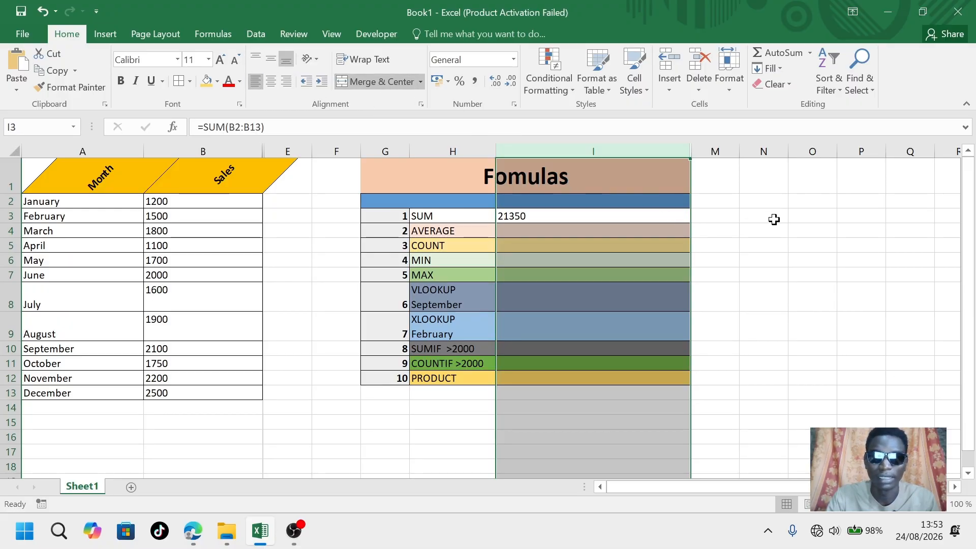
left_click(737, 232)
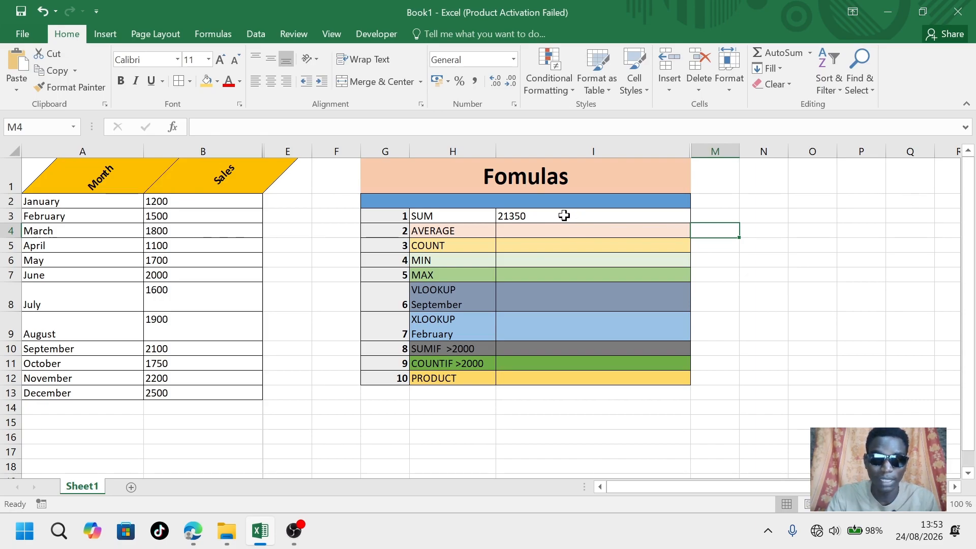
Enter an AVERAGE formula in the AVERAGE row's result cell over the sales range B2:B13
left_click(523, 233)
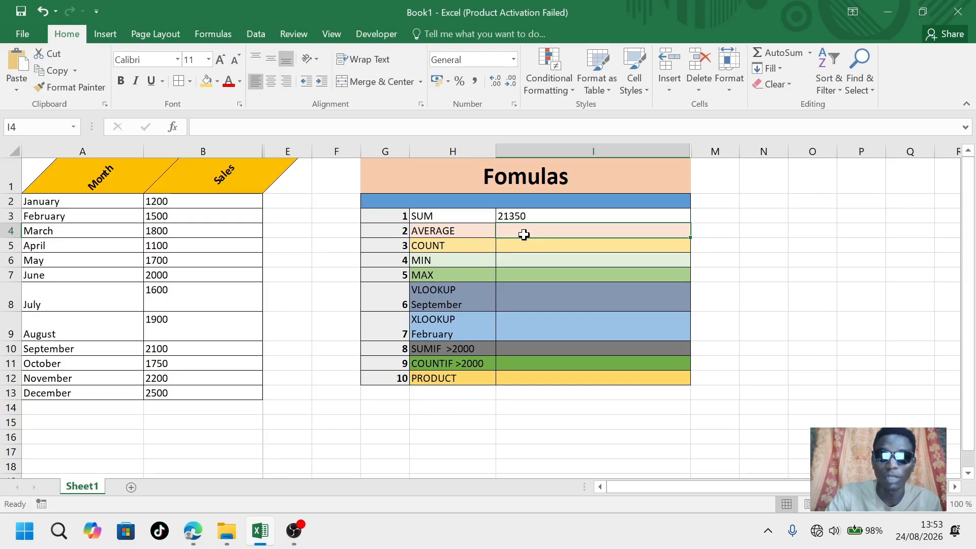
type("=")
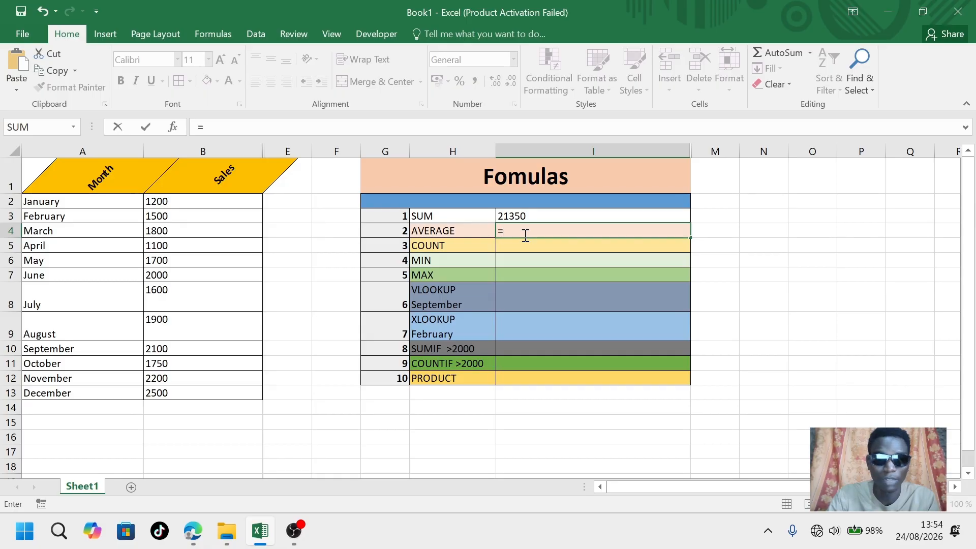
type("AVERAGE")
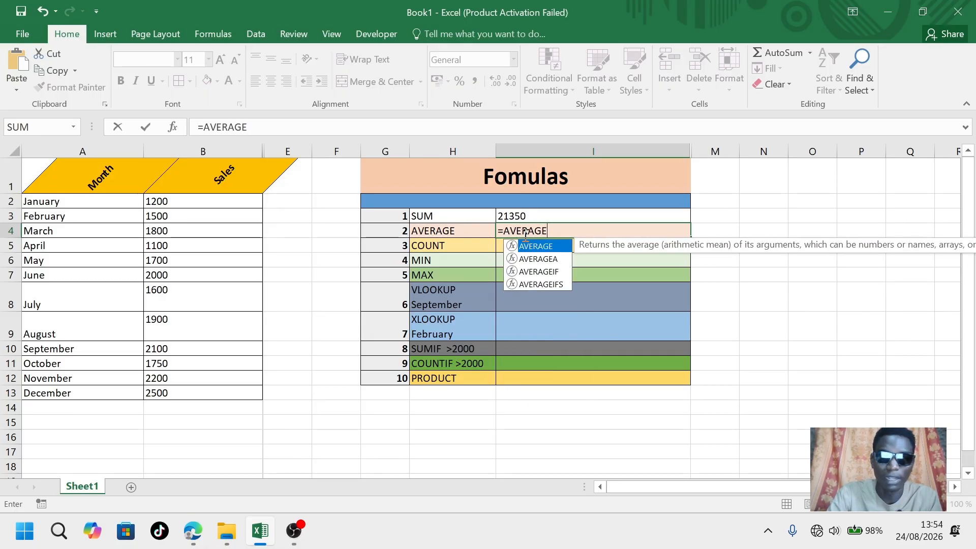
type("()")
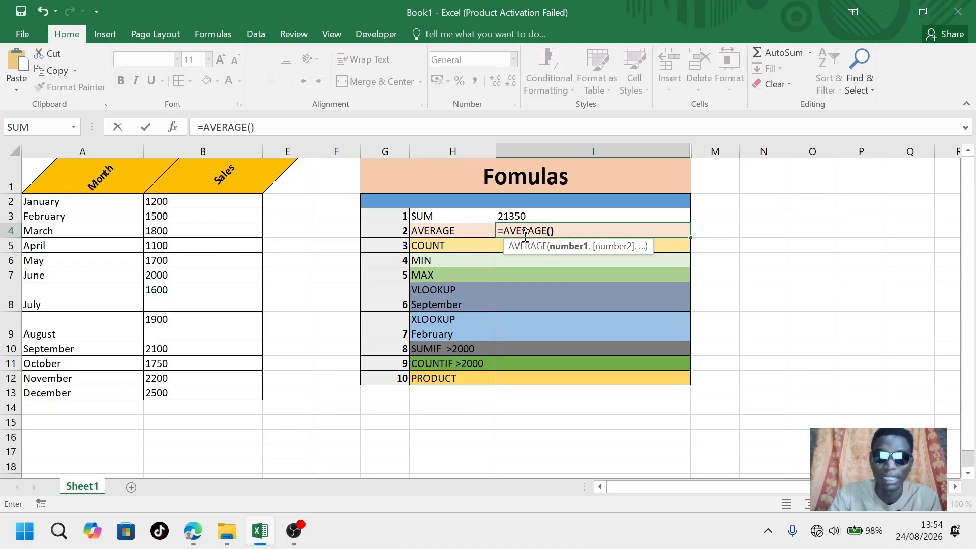
left_click(552, 231)
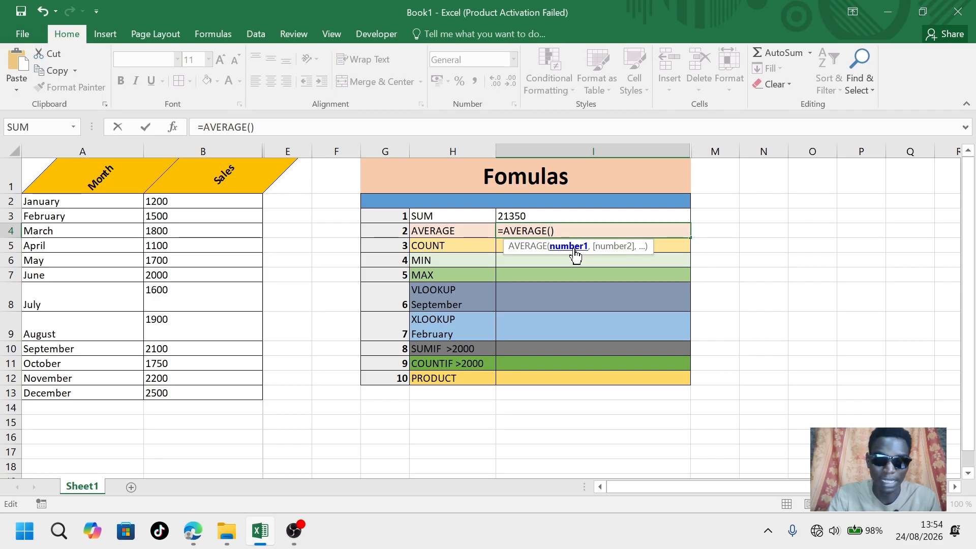
left_click_drag(244, 201, 220, 393)
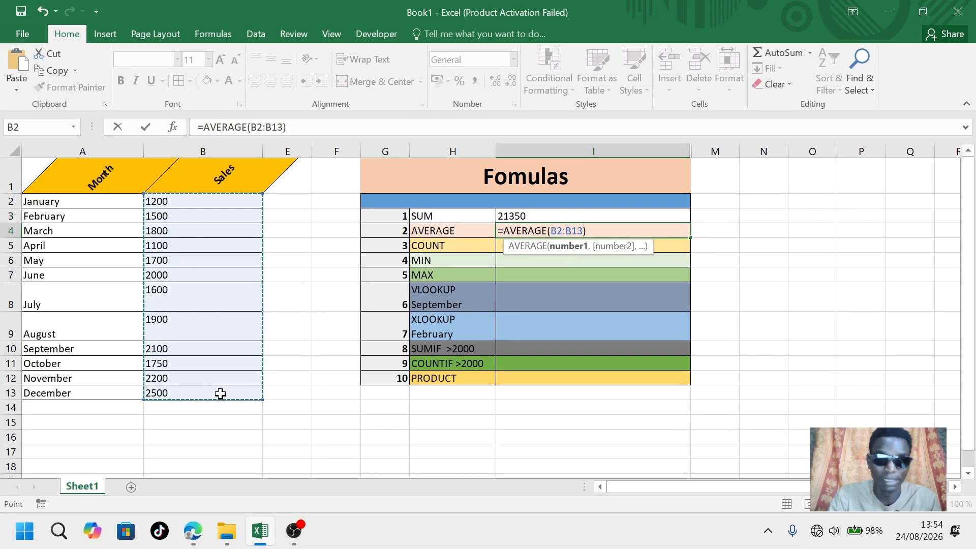
left_click(594, 230)
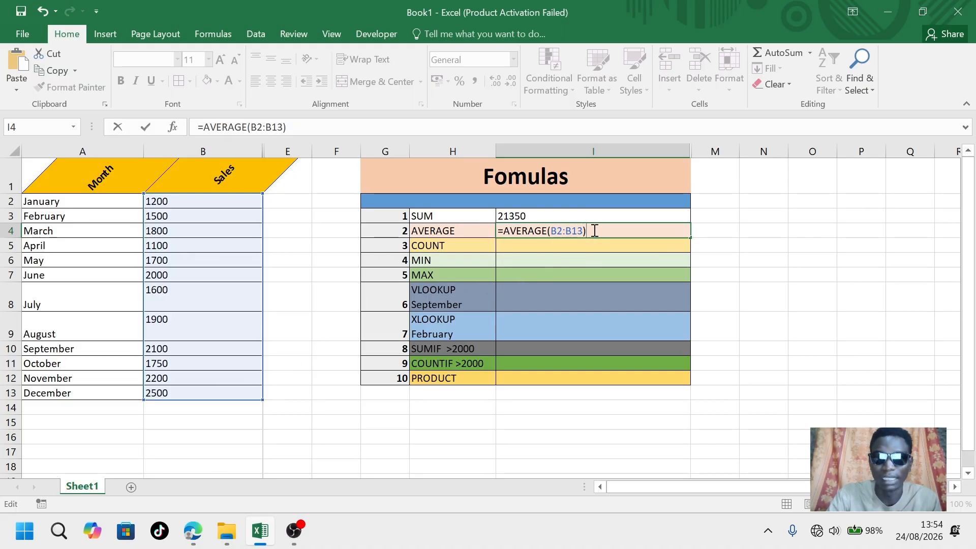
key("Return")
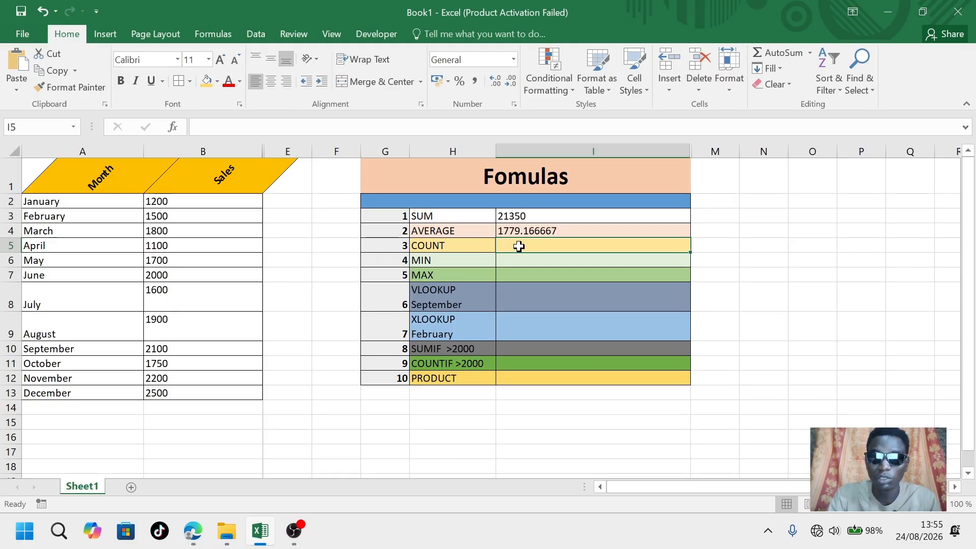
Enter a COUNT formula in the COUNT row's result cell over the sales range B2:B13
type("=CO")
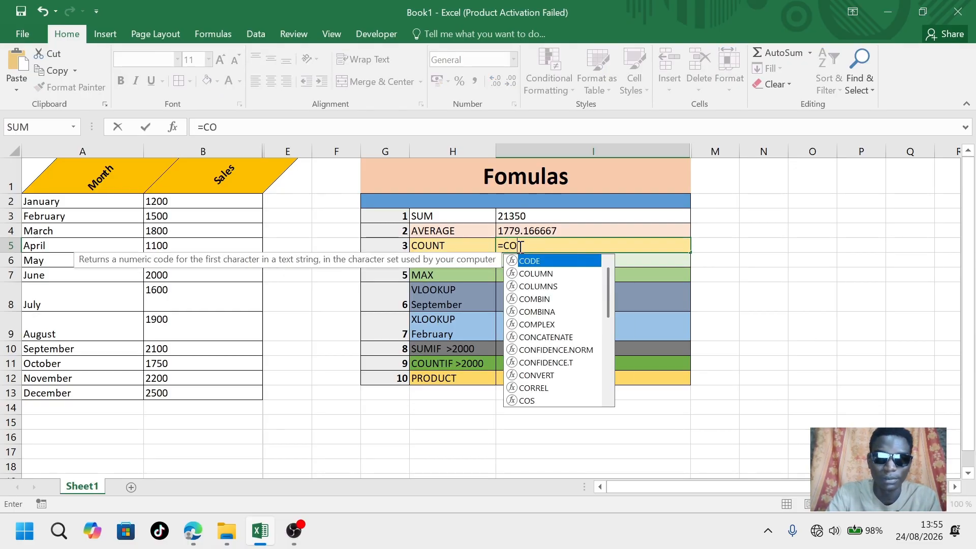
type("UNT()")
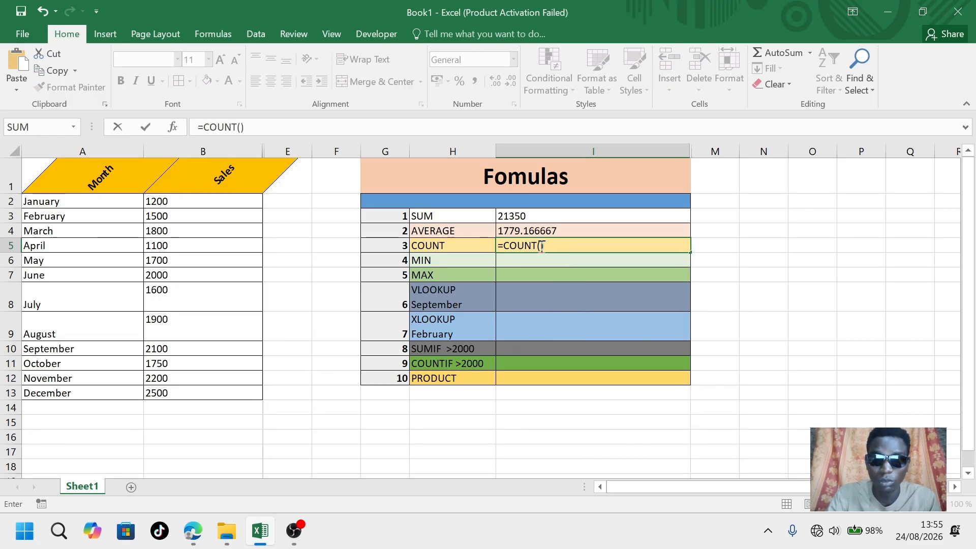
left_click(542, 246)
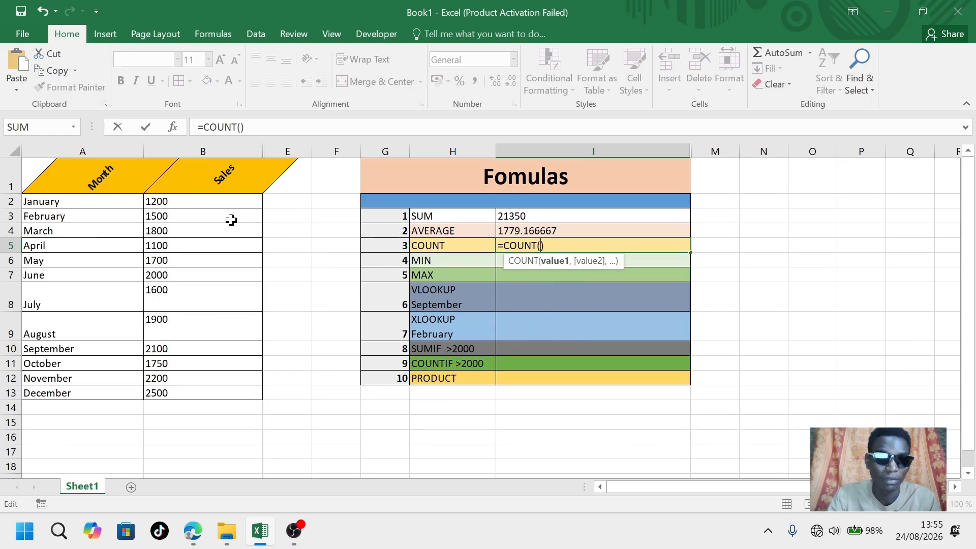
left_click_drag(198, 203, 201, 389)
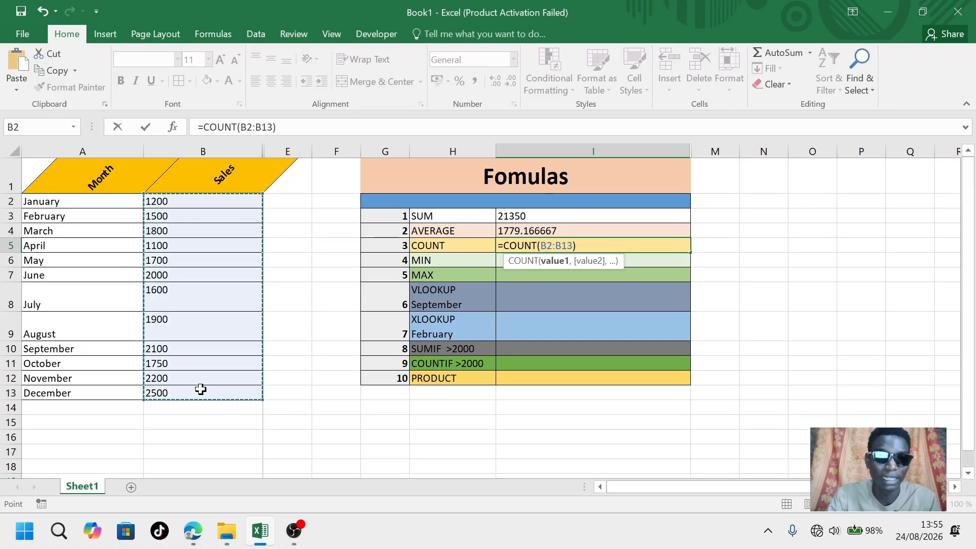
left_click(589, 243)
key("Return")
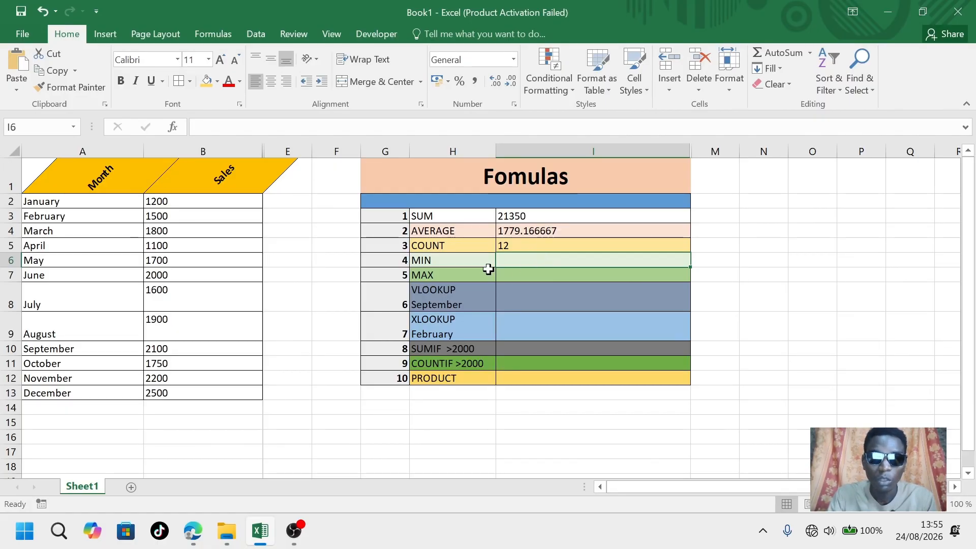
Enter a MIN formula in the MIN row's result cell over the sales range B2:B13, then check the April sales value
left_click(468, 264)
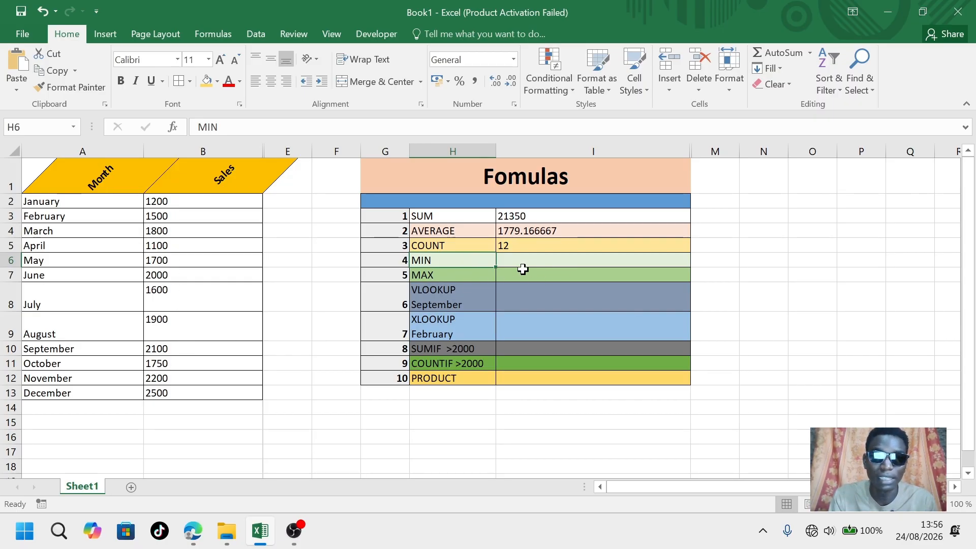
left_click(506, 259)
type("=")
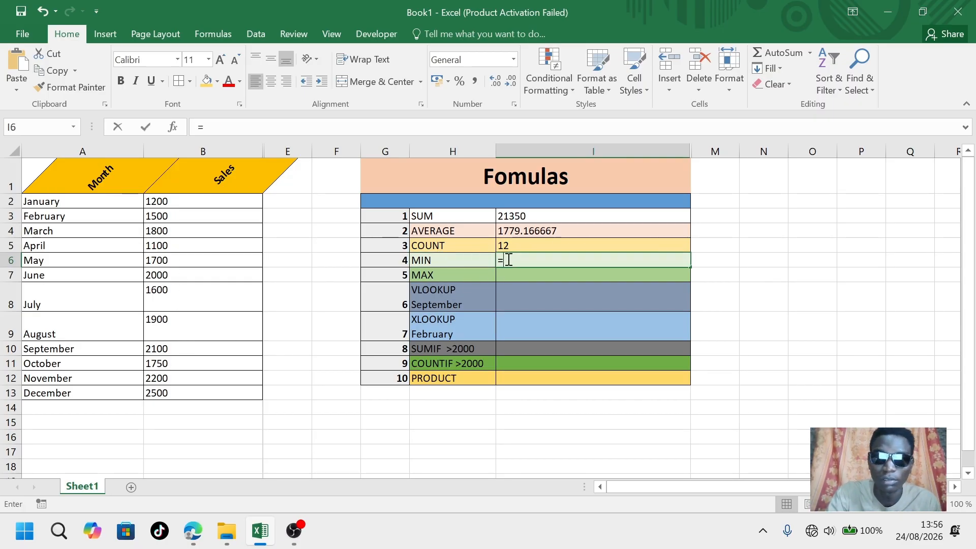
type("M")
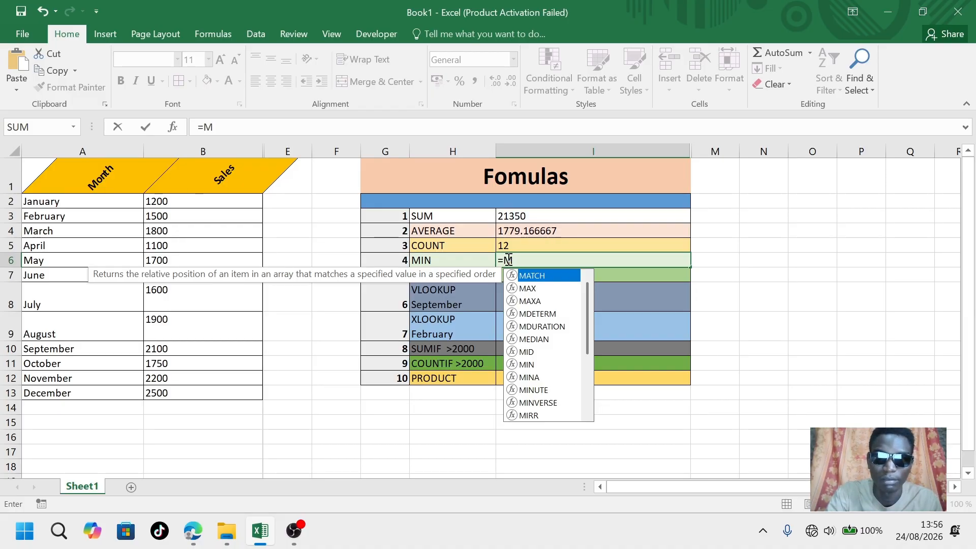
type("IN")
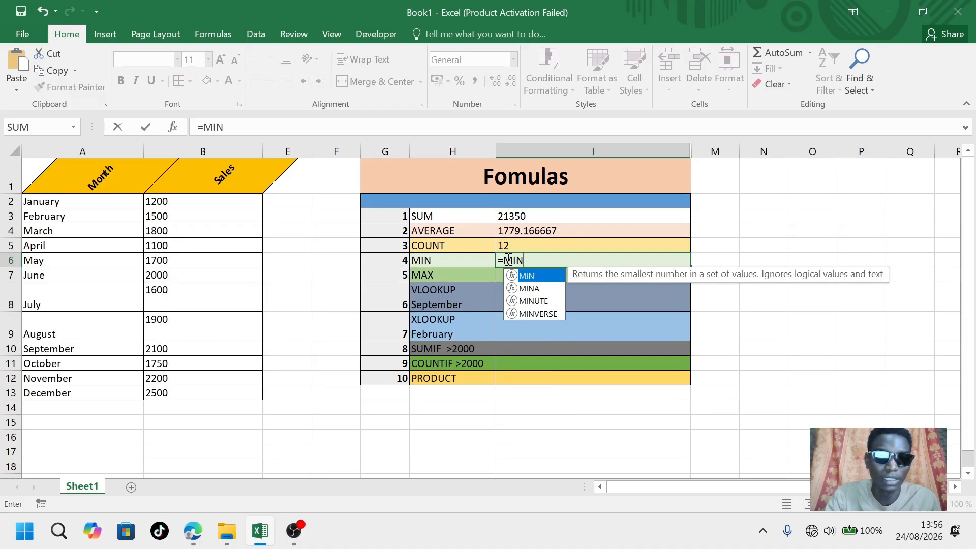
type("(")
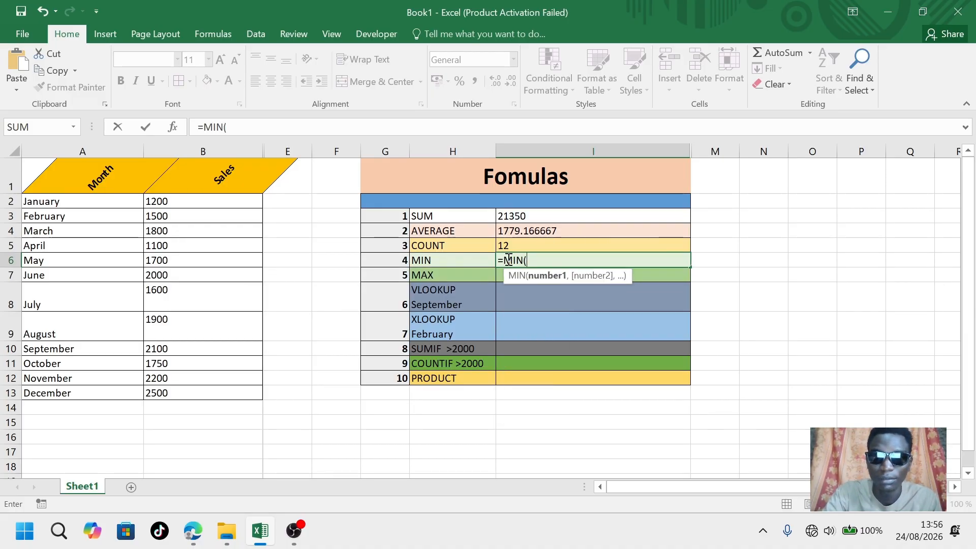
type(")")
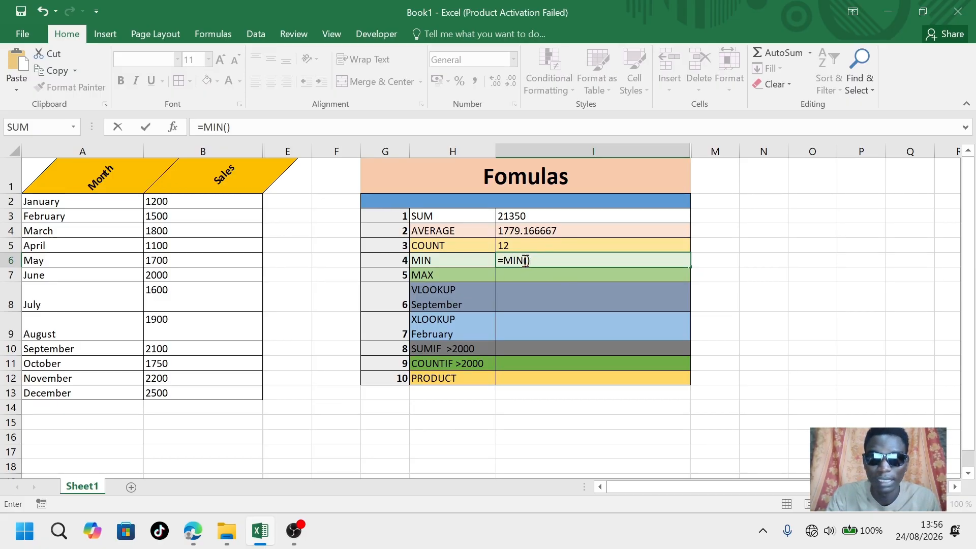
left_click(527, 261)
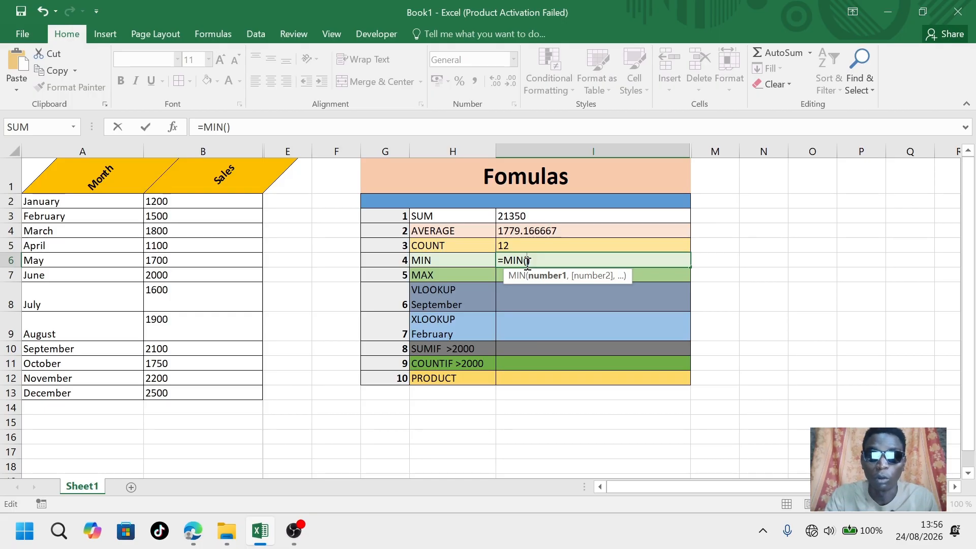
left_click_drag(214, 199, 206, 393)
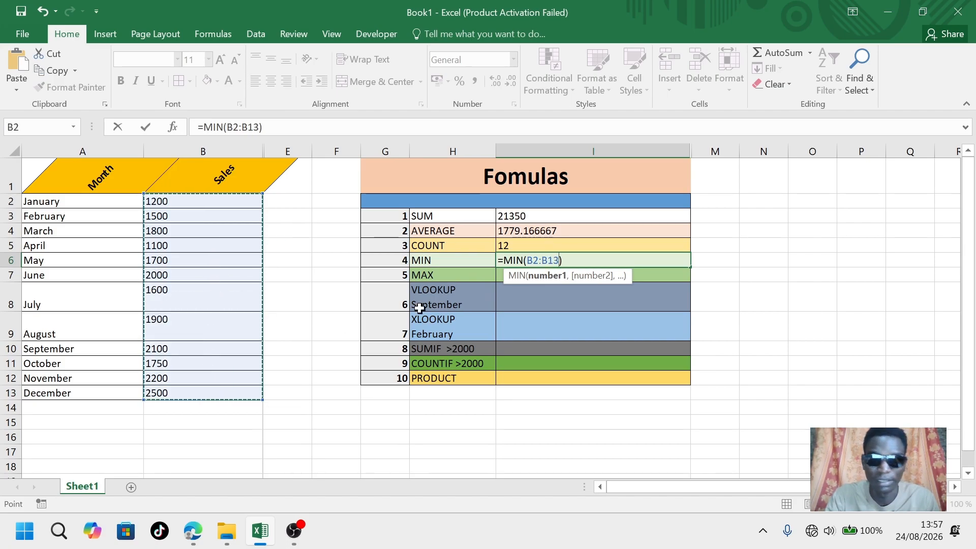
left_click(594, 260)
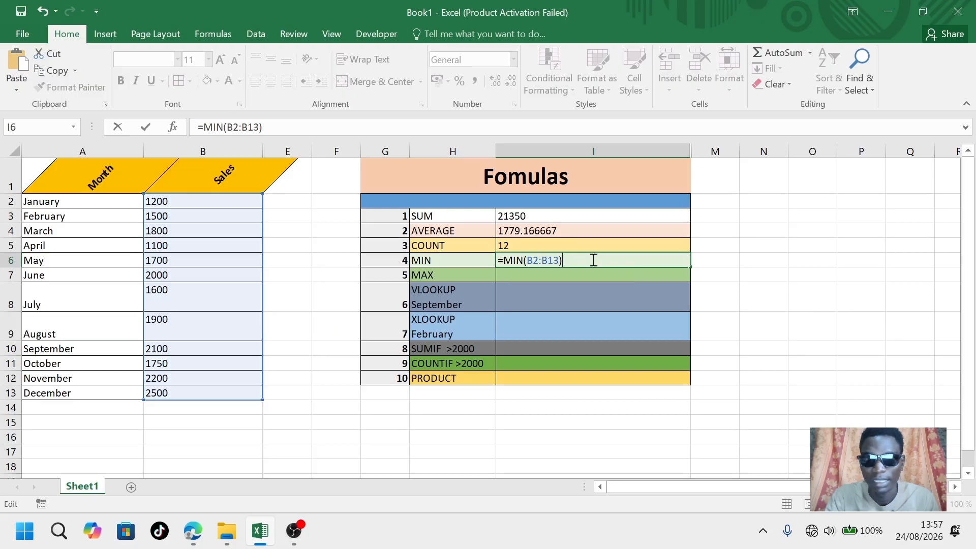
key("Return")
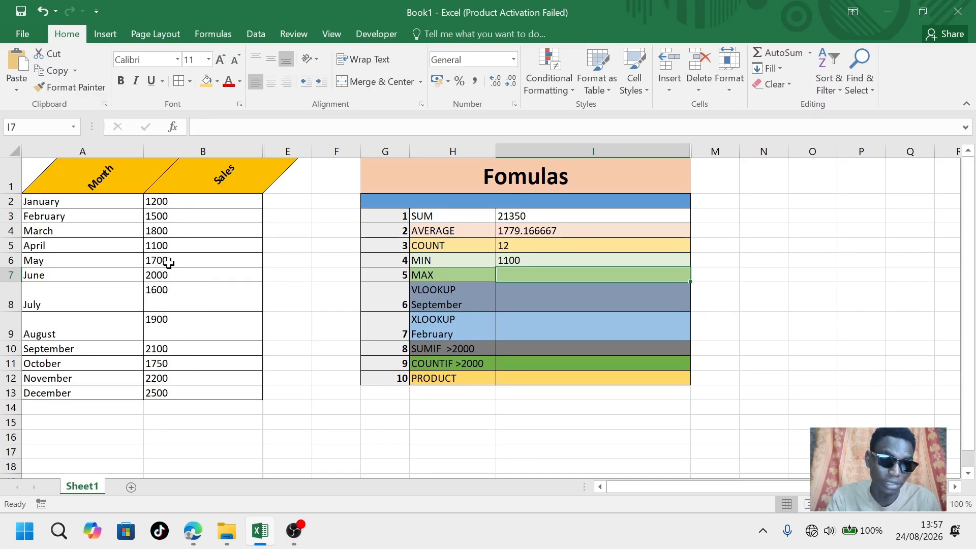
left_click(161, 246)
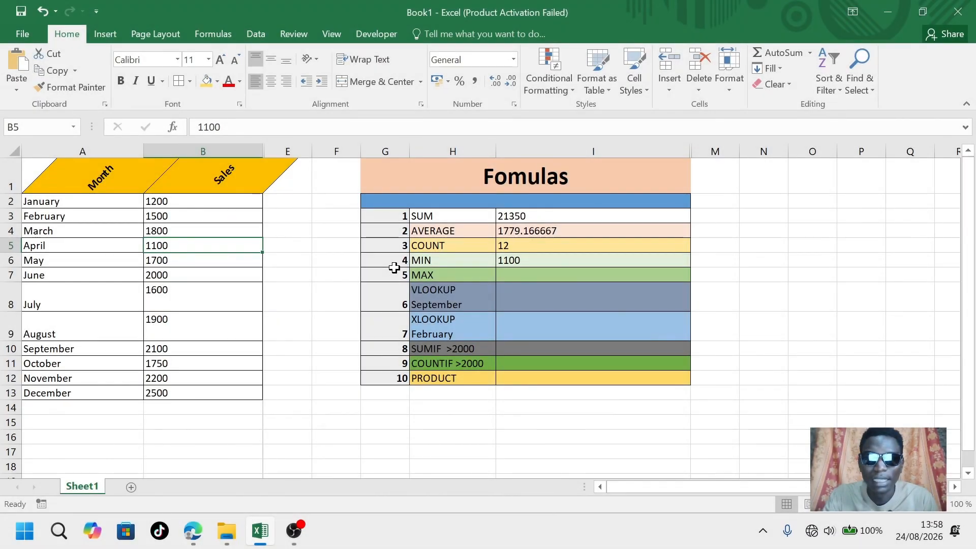
Enter a MAX formula in the MAX row's result cell over the sales range B2:B13
left_click(535, 273)
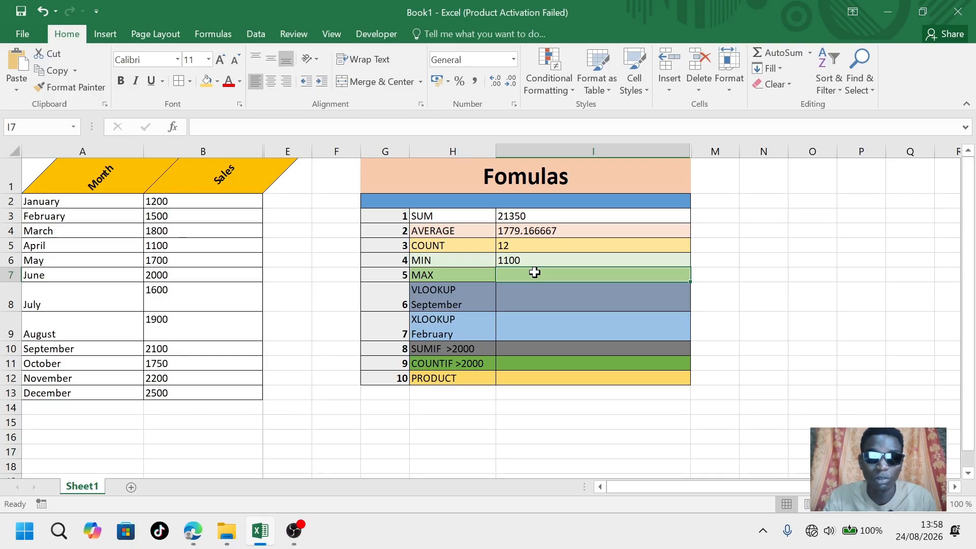
type("=M")
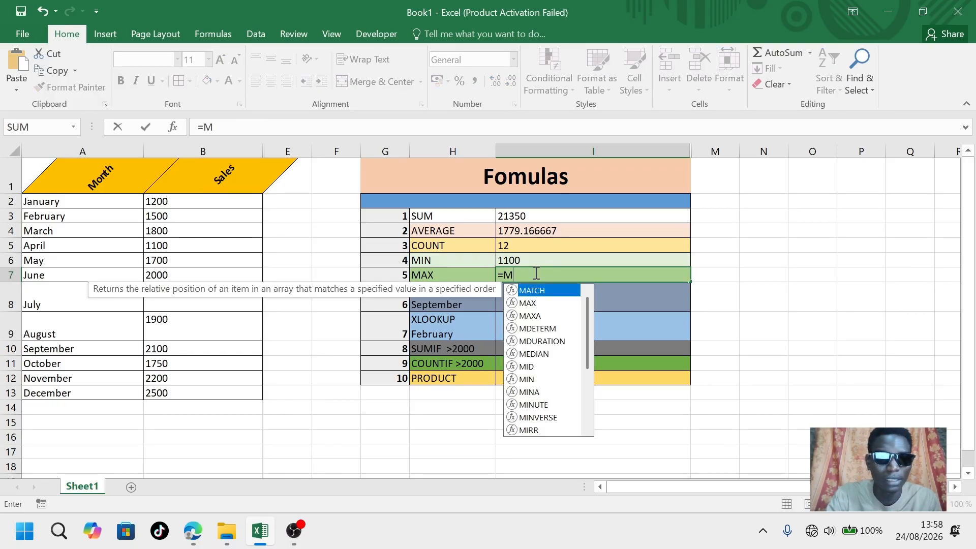
type("AX()")
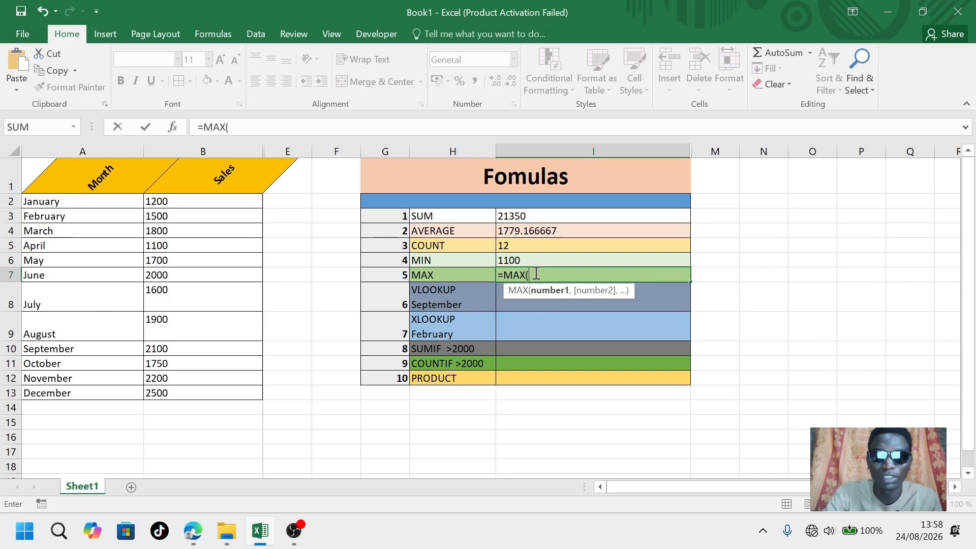
left_click(530, 275)
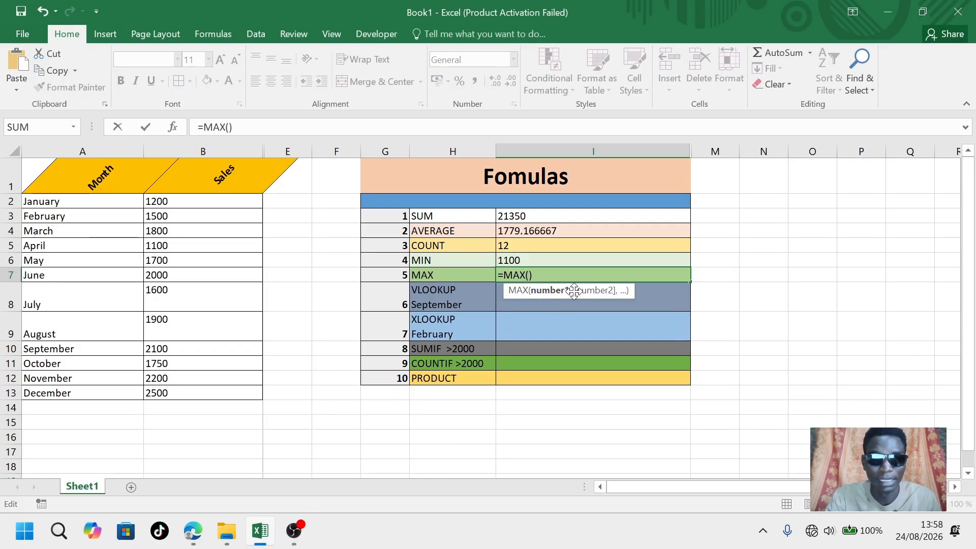
left_click_drag(202, 199, 218, 387)
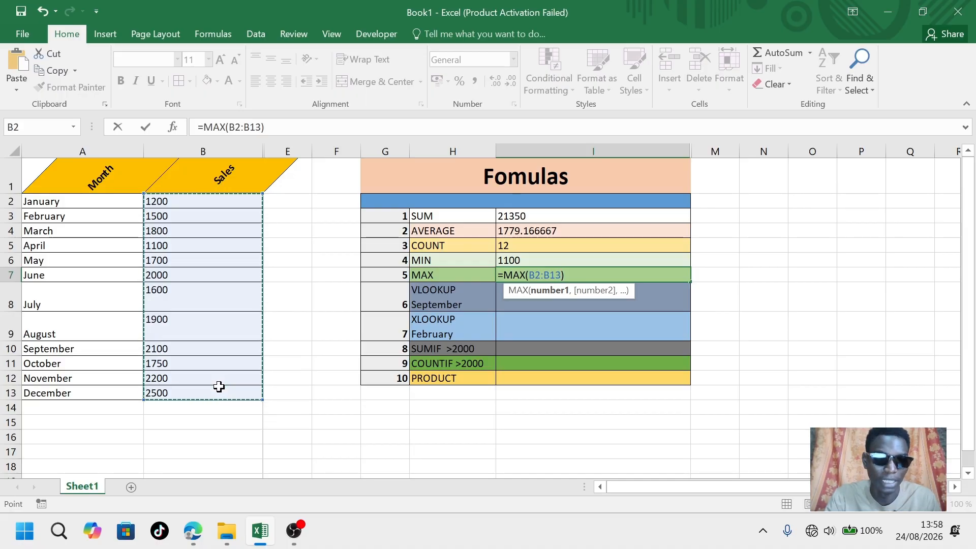
left_click(583, 276)
key("Return")
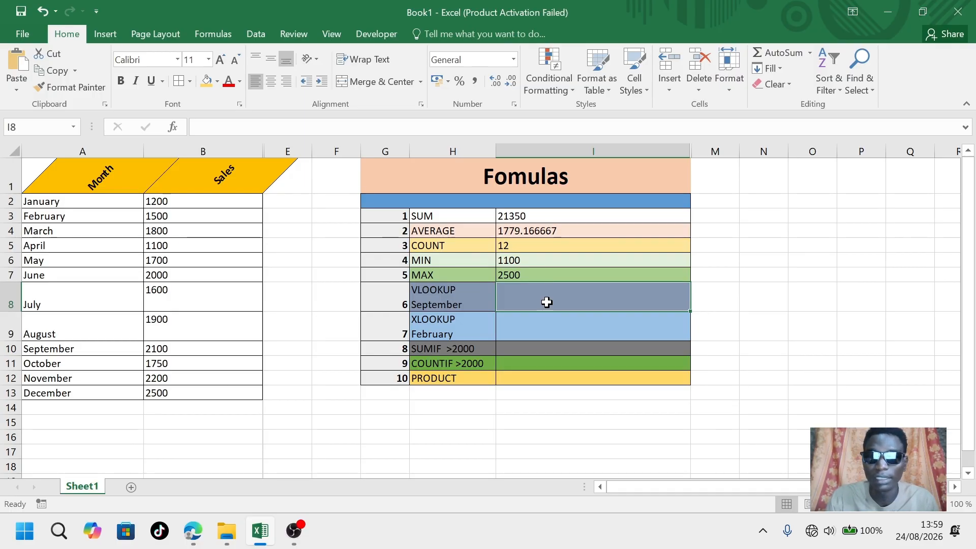
Enter =VLOOKUP(A9,A1:B13,2,FALSE) in the VLOOKUP row's result cell to look up a month's sales
type("=")
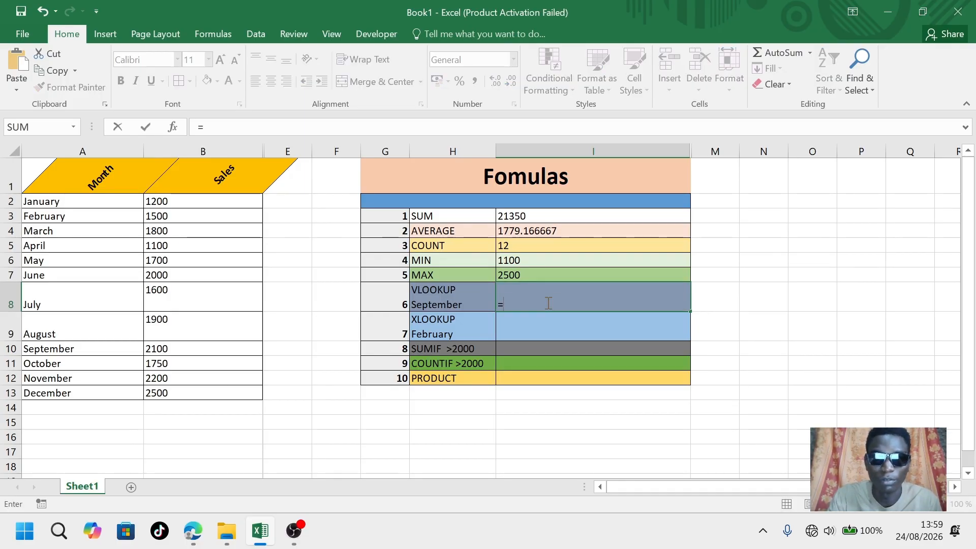
type("VL")
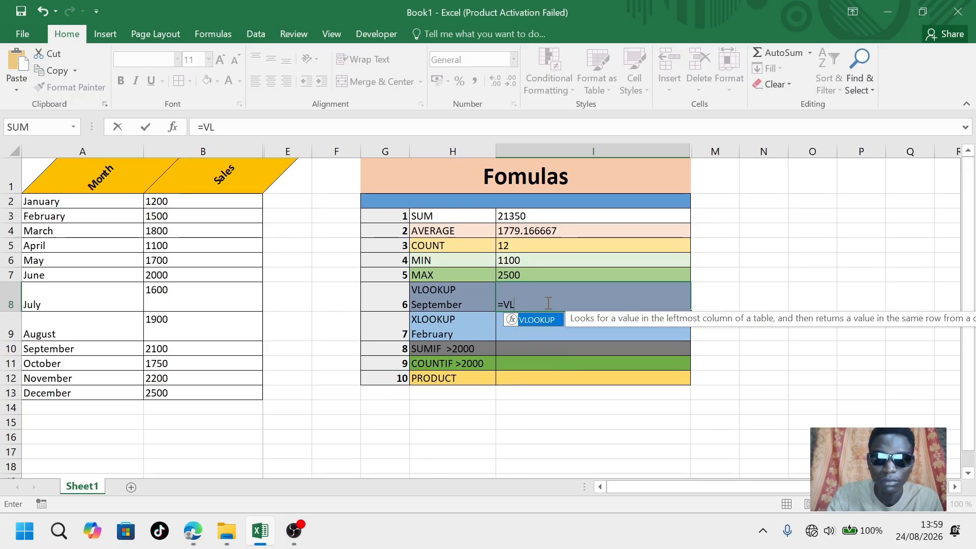
type("OOKUP")
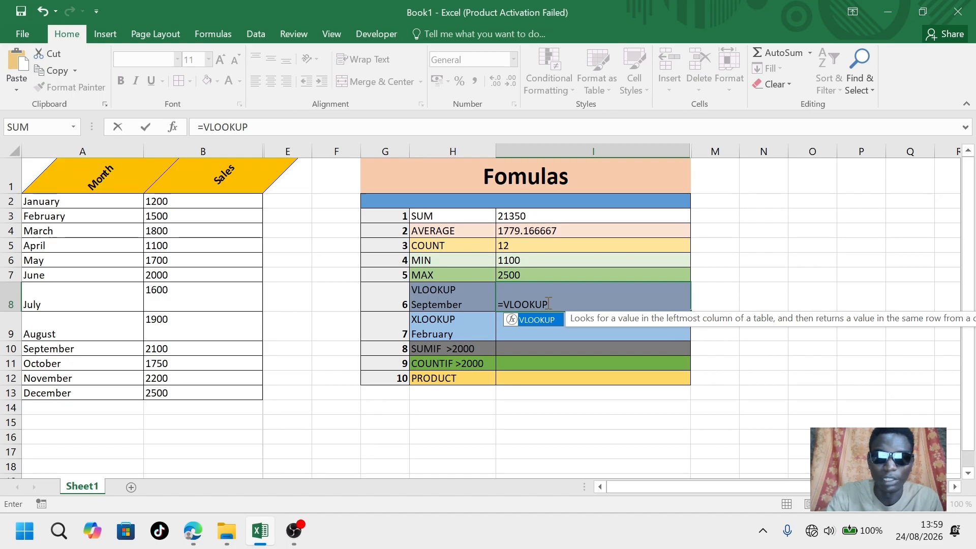
type("(")
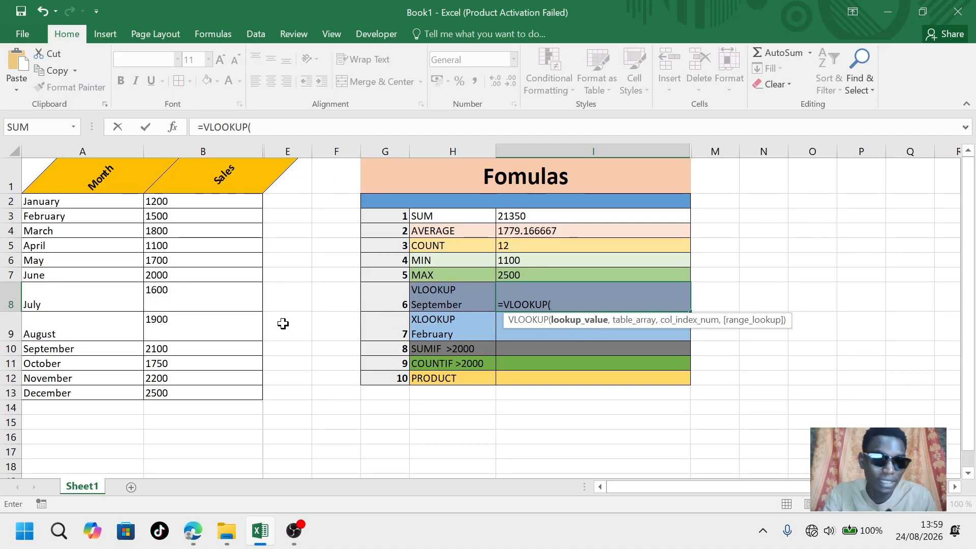
left_click(47, 335)
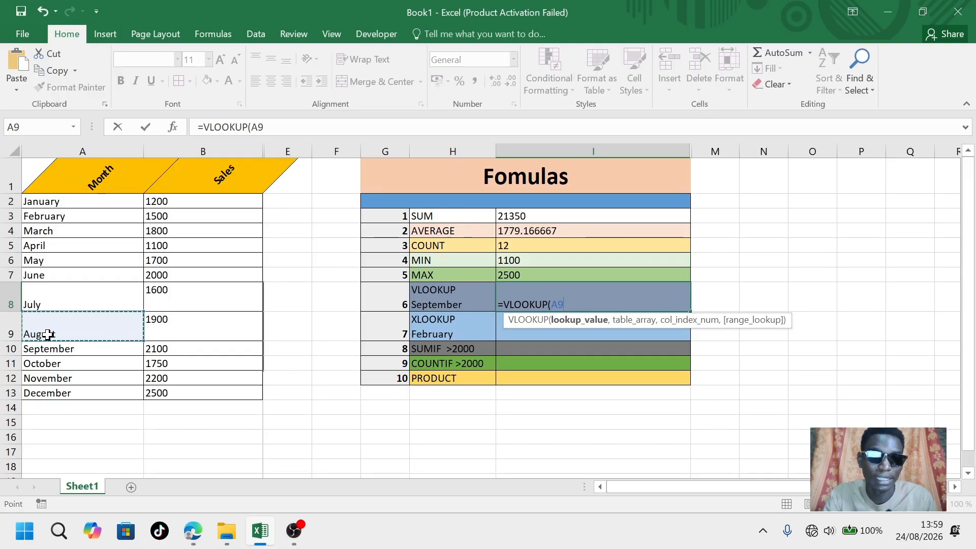
type(",")
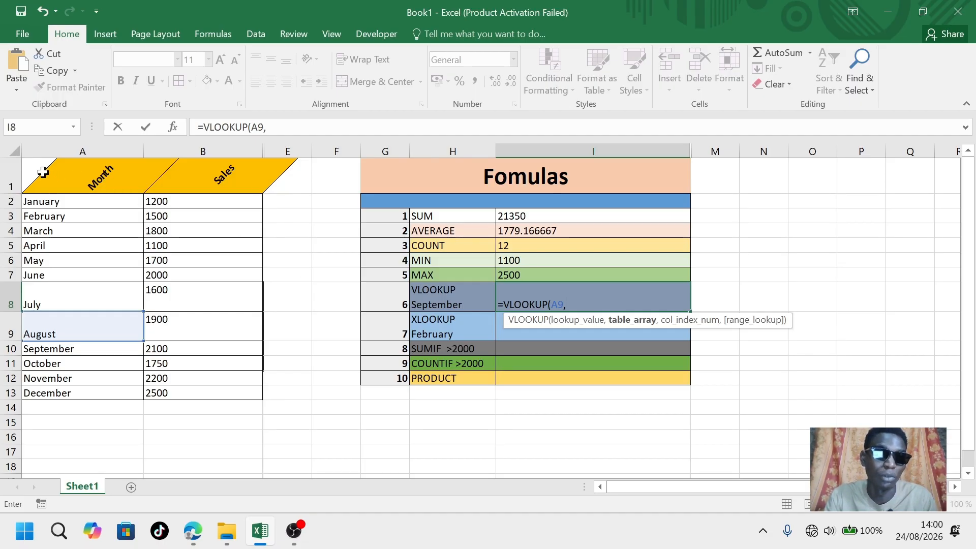
left_click_drag(38, 171, 231, 399)
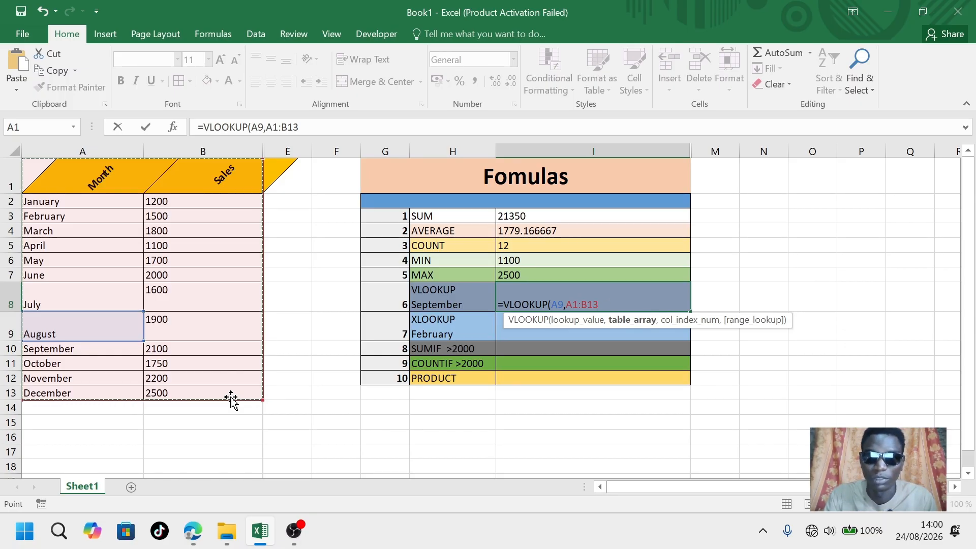
type(",")
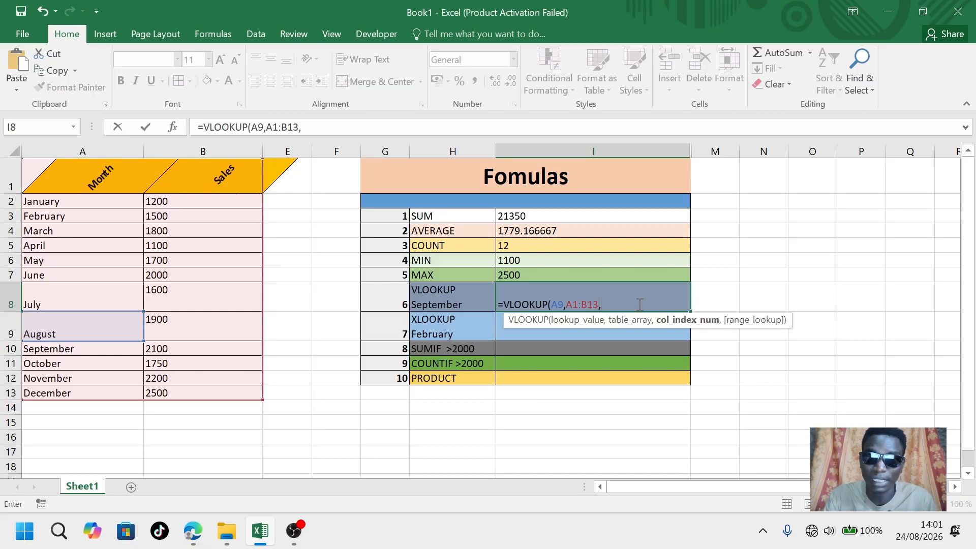
type("2")
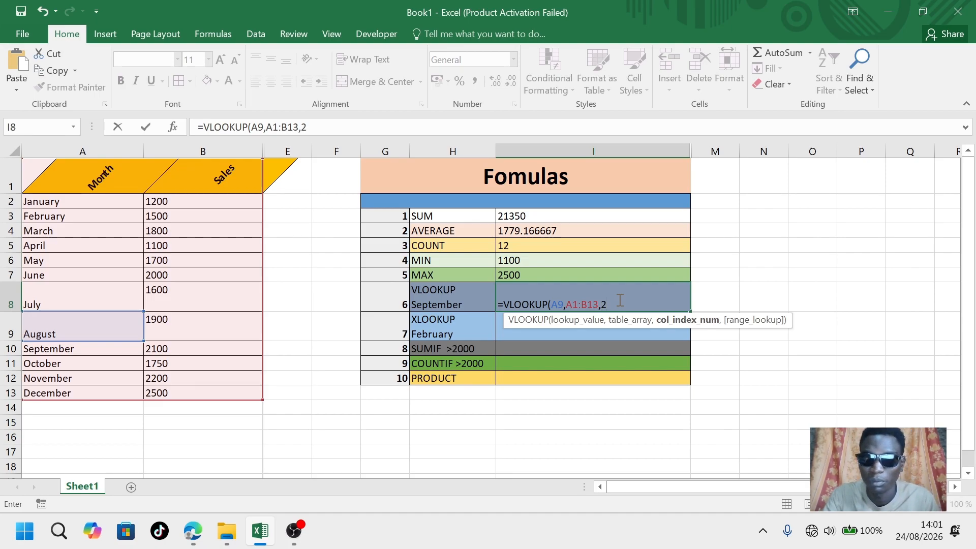
type(",")
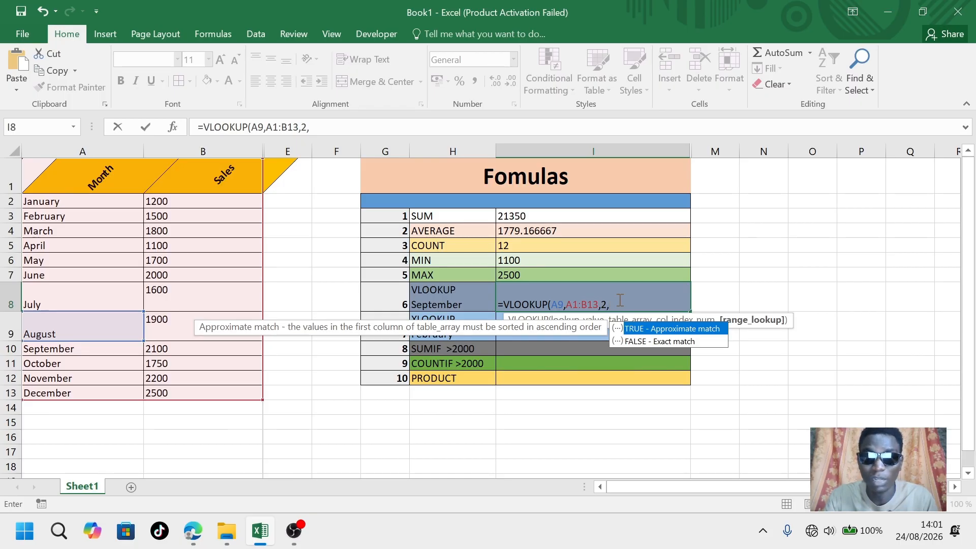
type("FALSE")
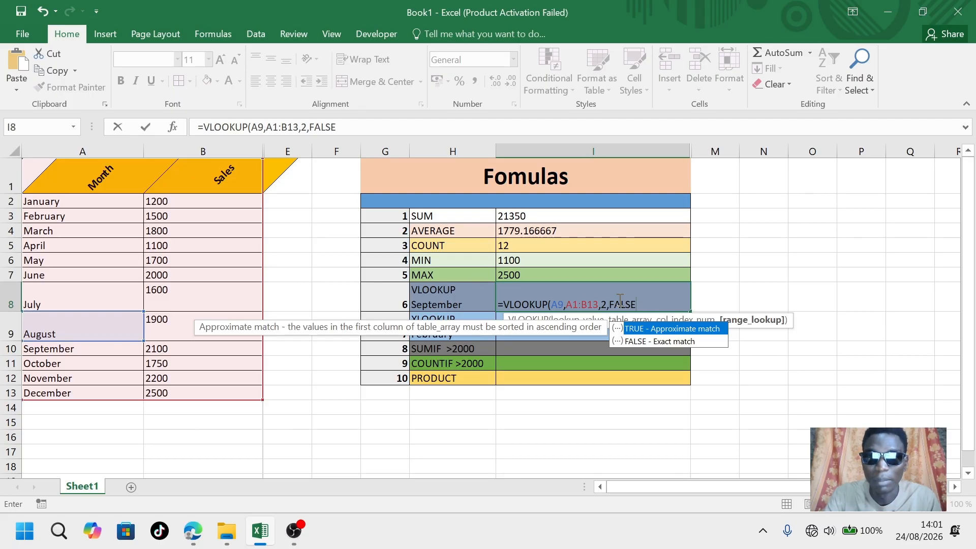
type(")")
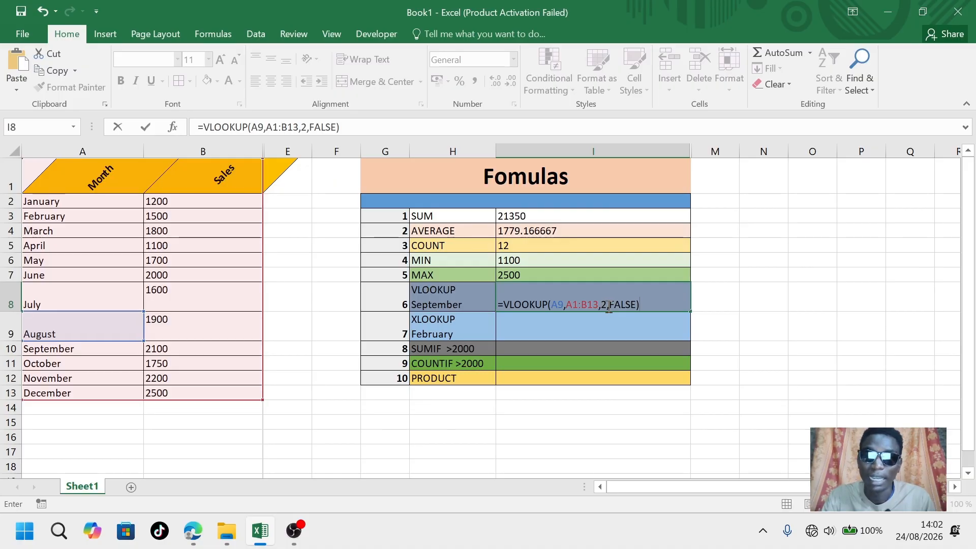
left_click(648, 304)
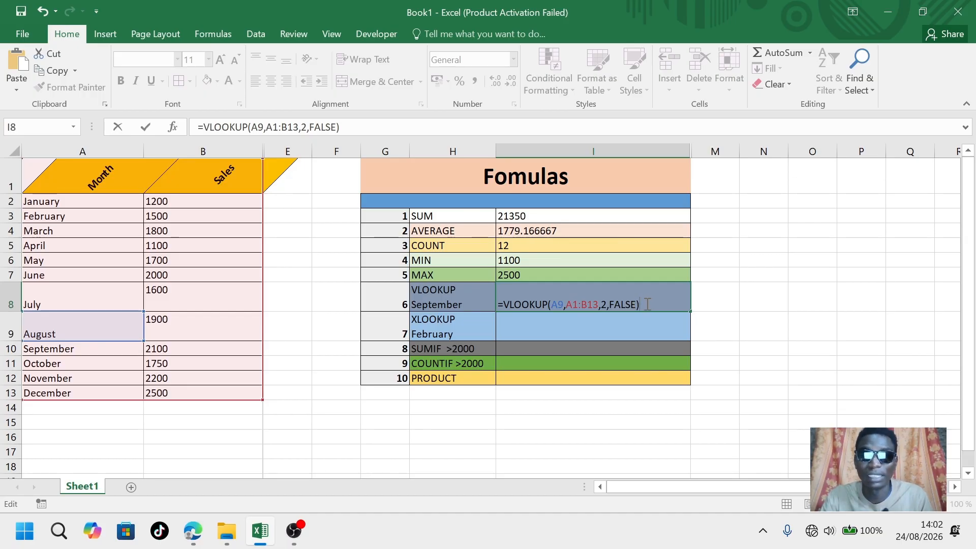
key("Return")
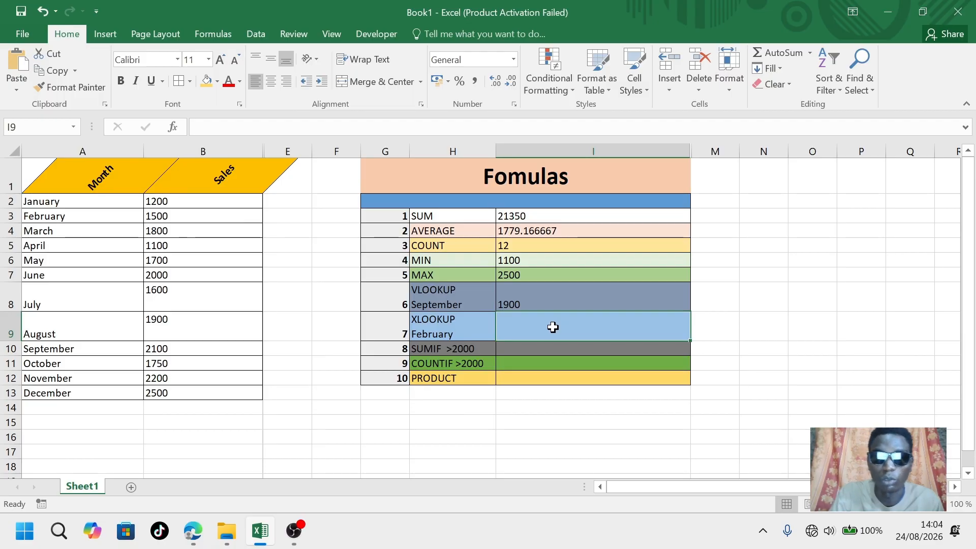
Enter =XLOOKUP(A9,A1:A13,B1:B13) in the XLOOKUP row's result cell, using the month and sales columns
type("=")
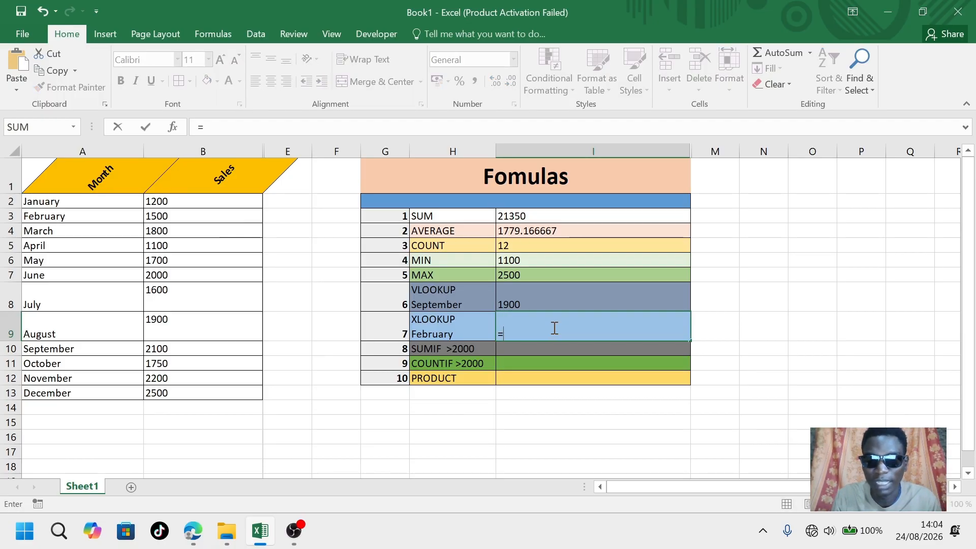
type("X")
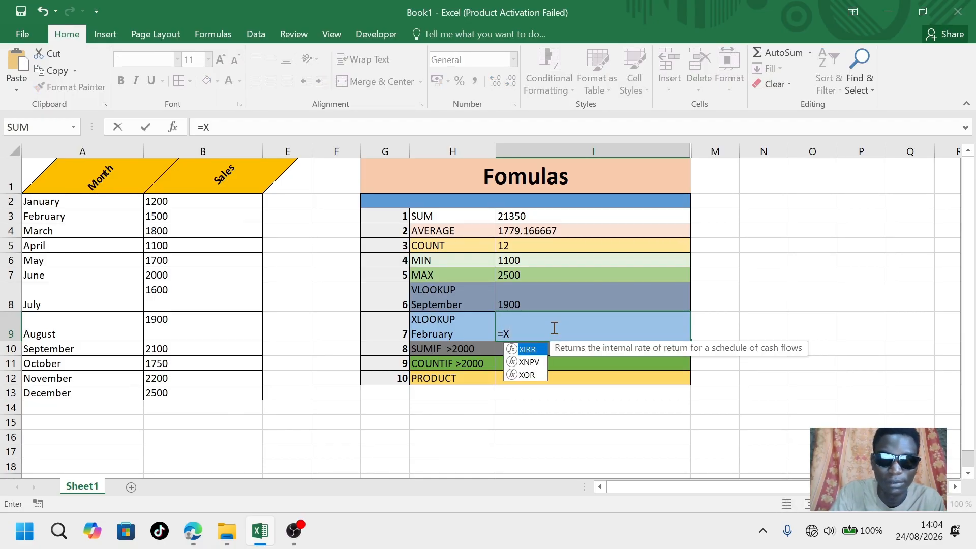
type("LOOKUP(")
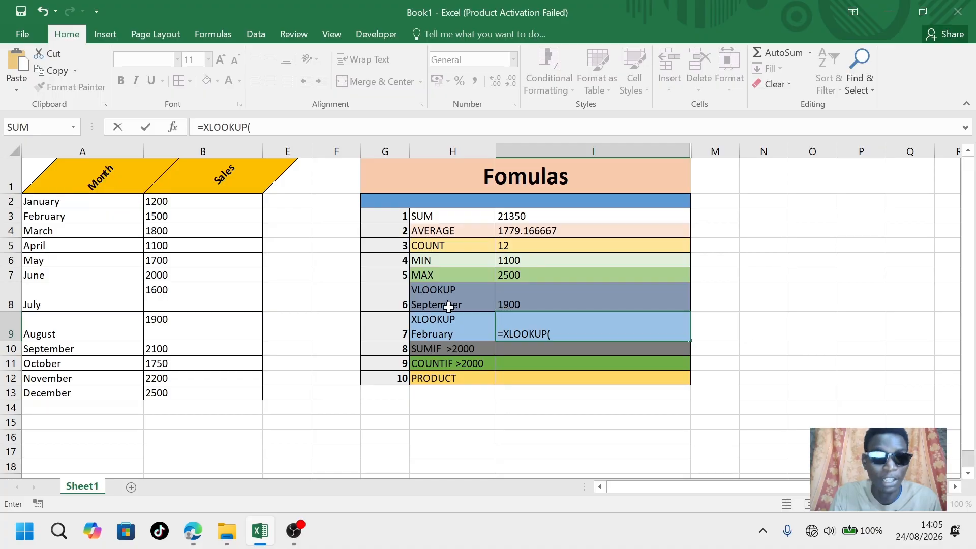
left_click(54, 334)
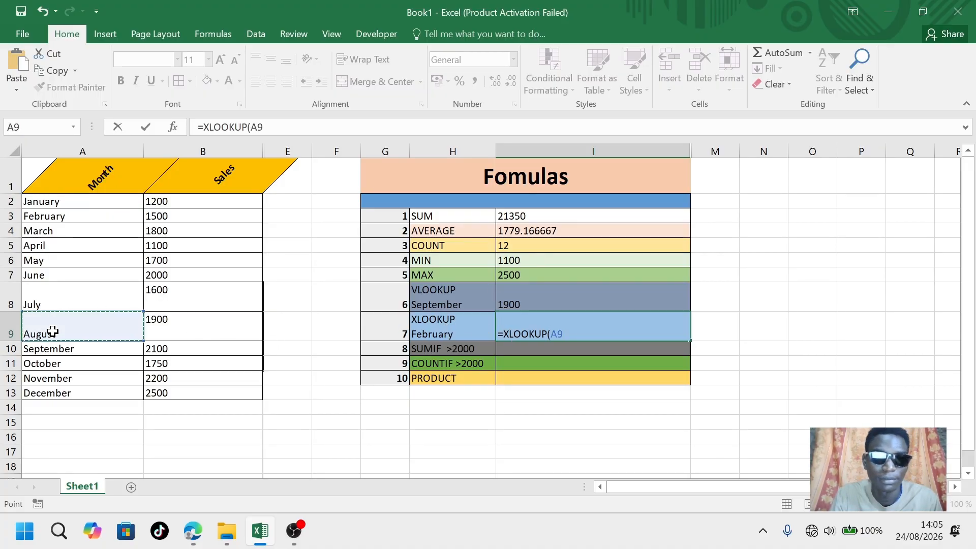
type(",")
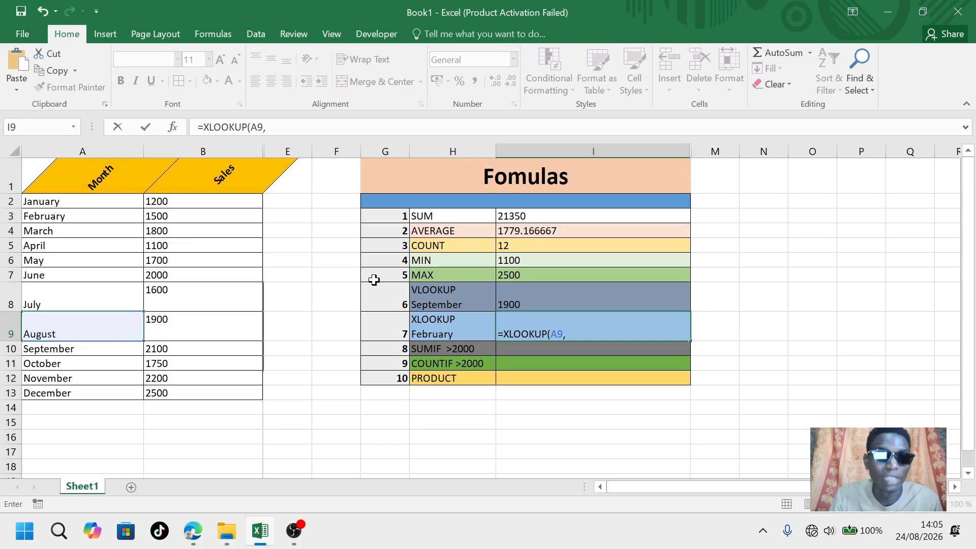
left_click(117, 180)
left_click_drag(117, 180, 97, 392)
type(",")
left_click(205, 184)
left_click_drag(208, 196, 212, 392)
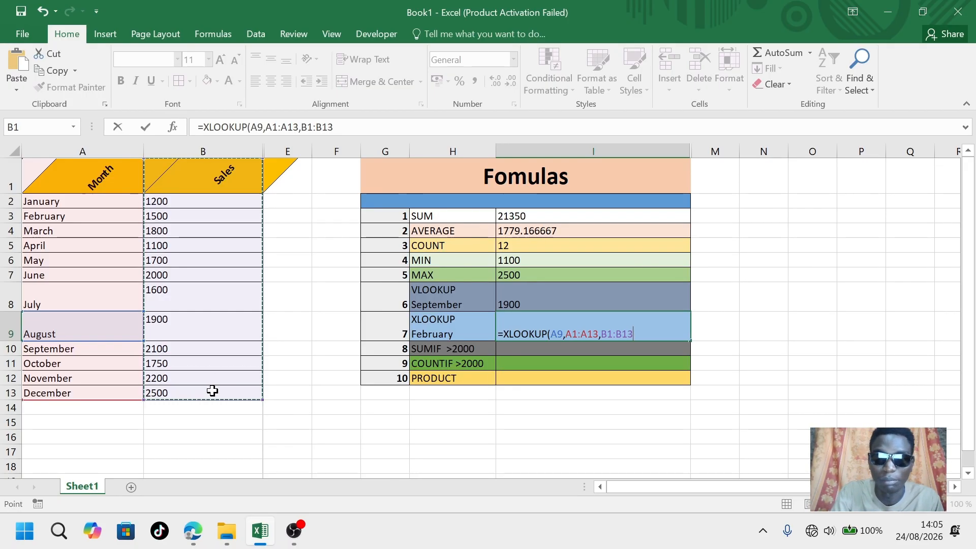
type(")")
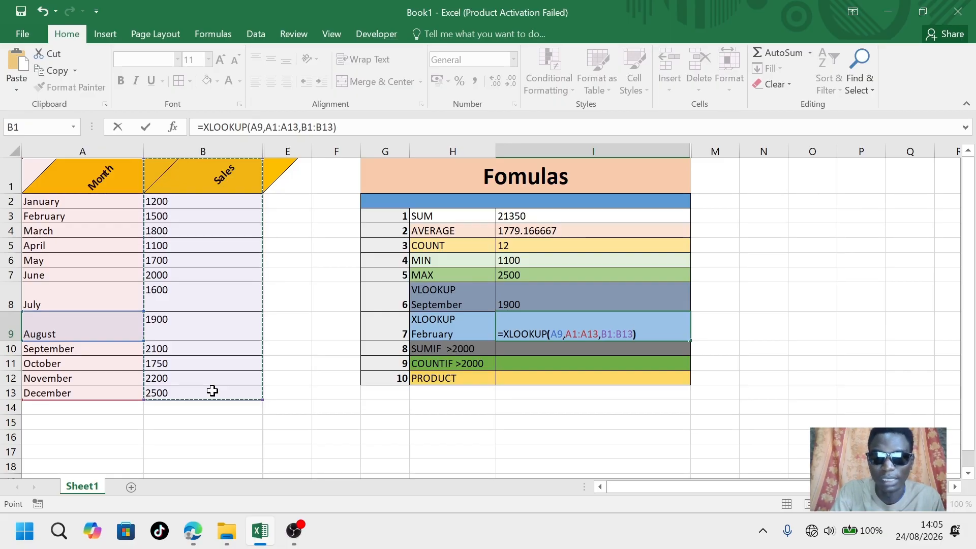
left_click(649, 334)
key("Return")
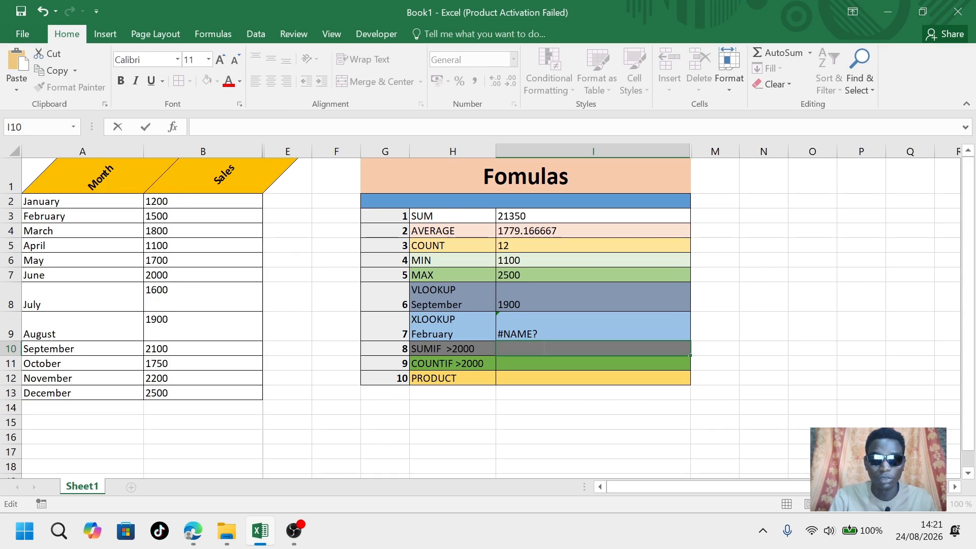
Enter =SUMIF(B2:B13,">2000",B2:B13) in the SUMIF row's result cell, then check the sales values above 2000
key("Caps_Lock")
type("=SUMIF")
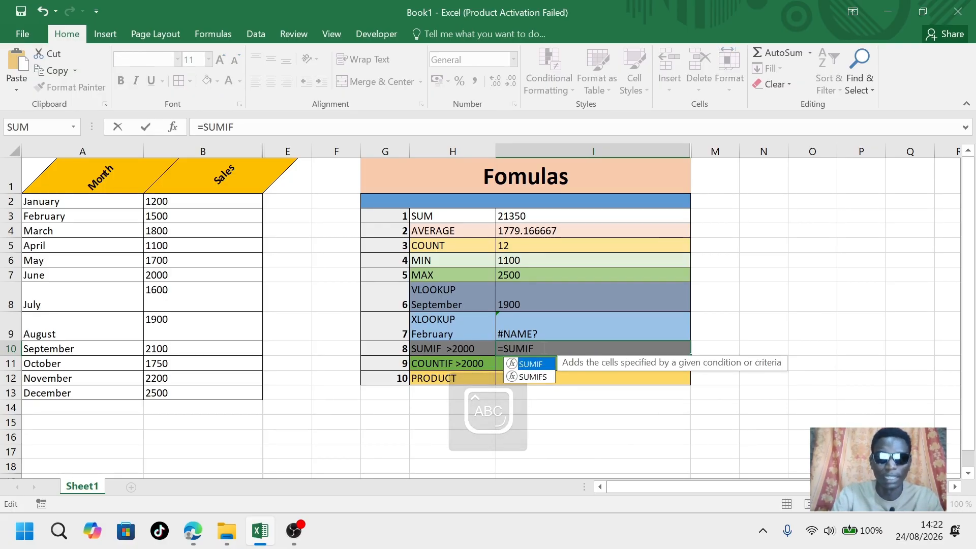
key("Caps_Lock")
type("()")
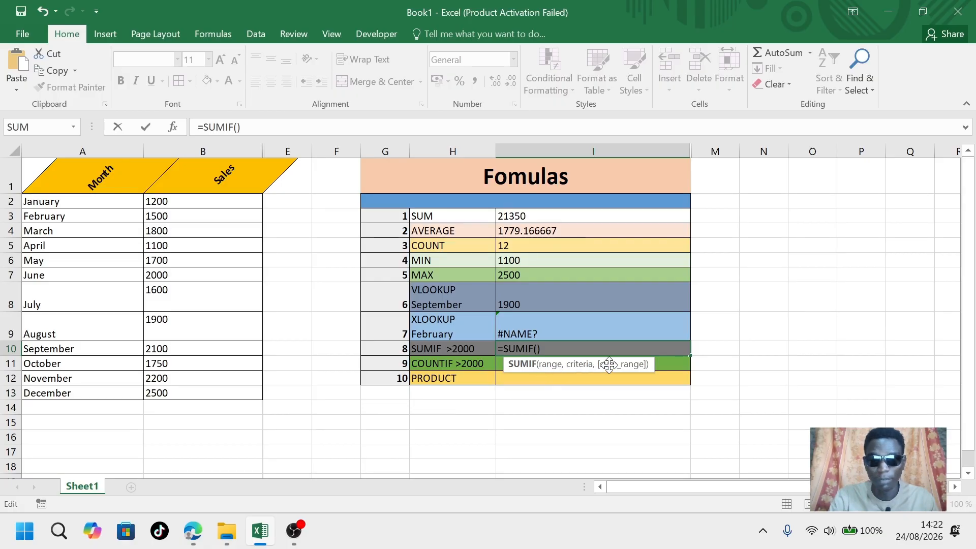
left_click_drag(229, 198, 224, 388)
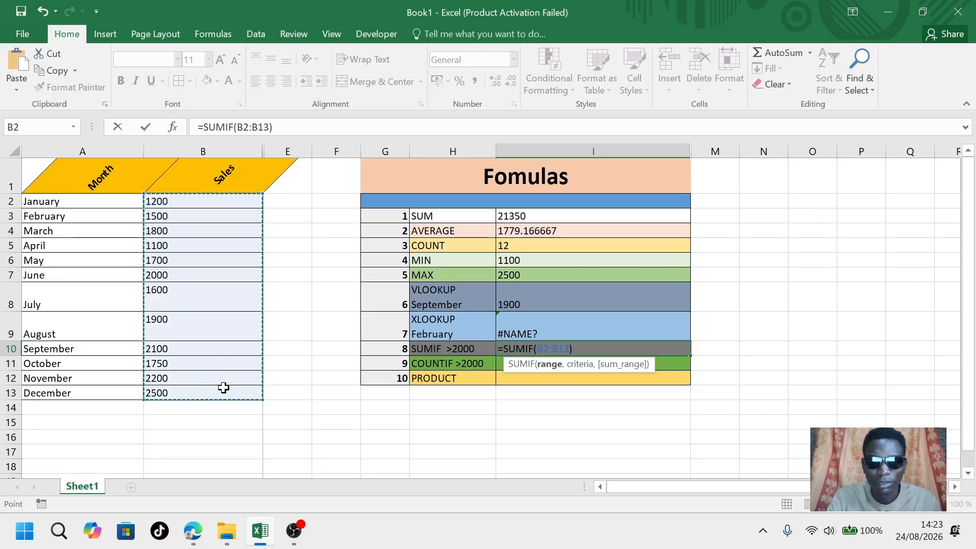
type(",")
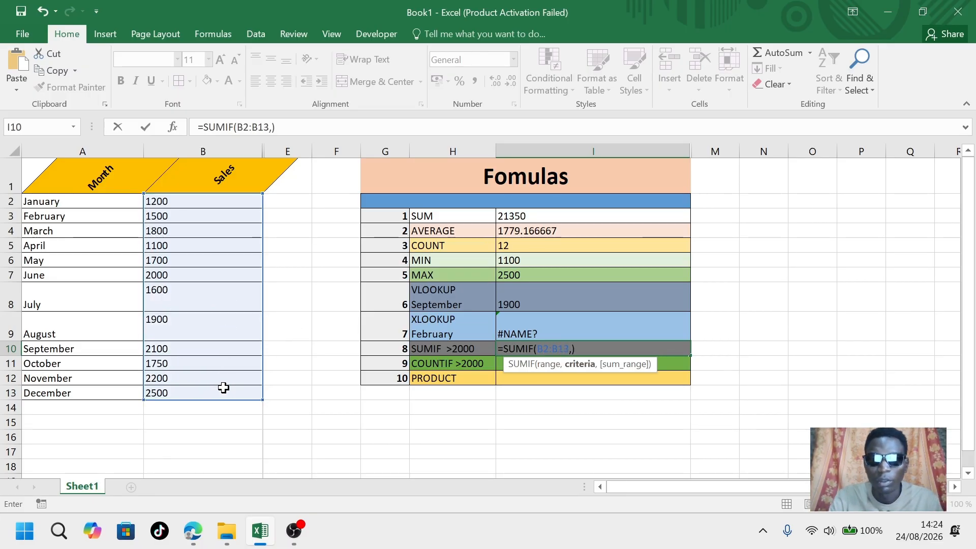
type("\"\"")
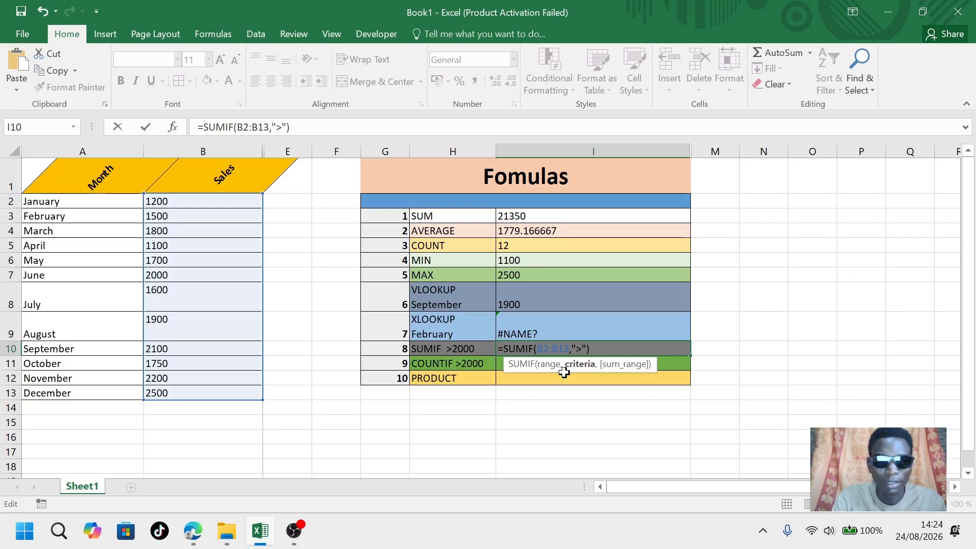
type("2000\"")
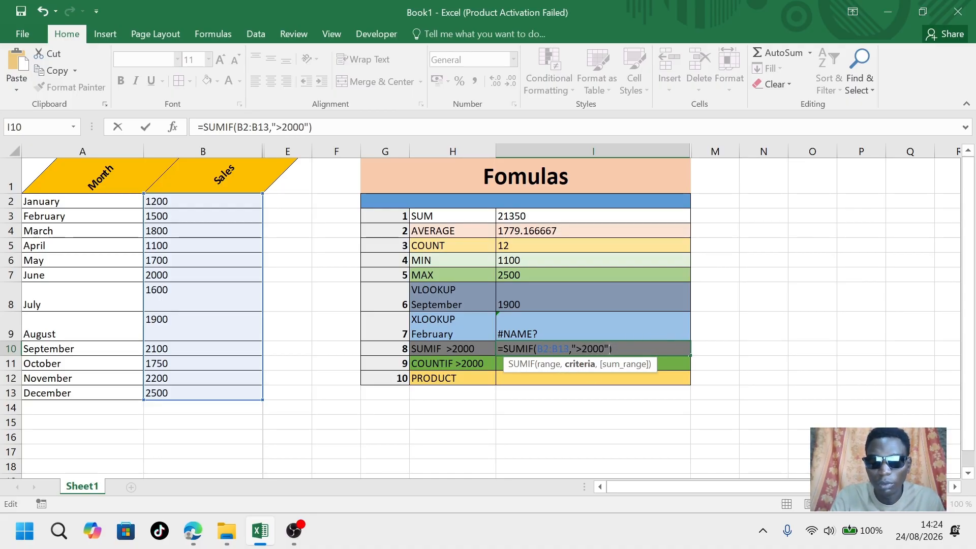
type(",")
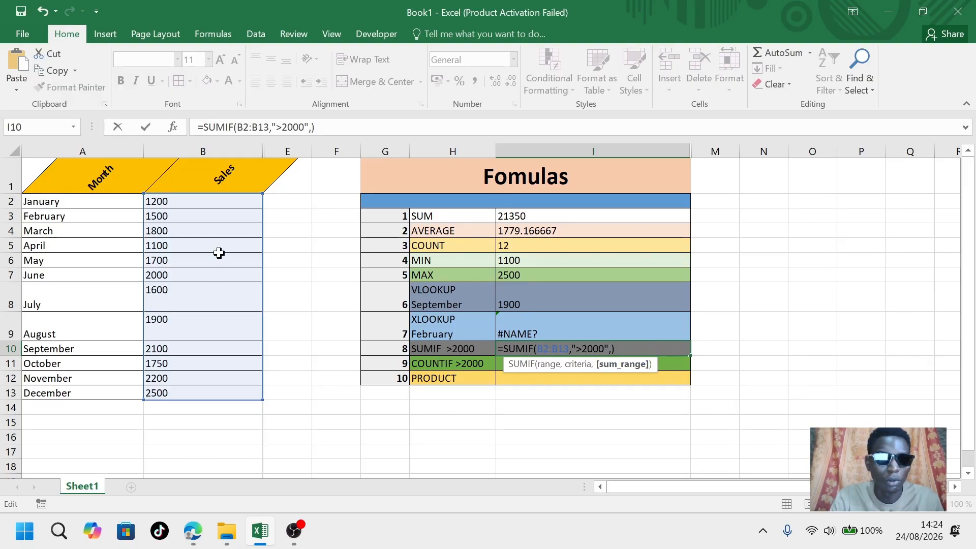
left_click_drag(201, 200, 200, 389)
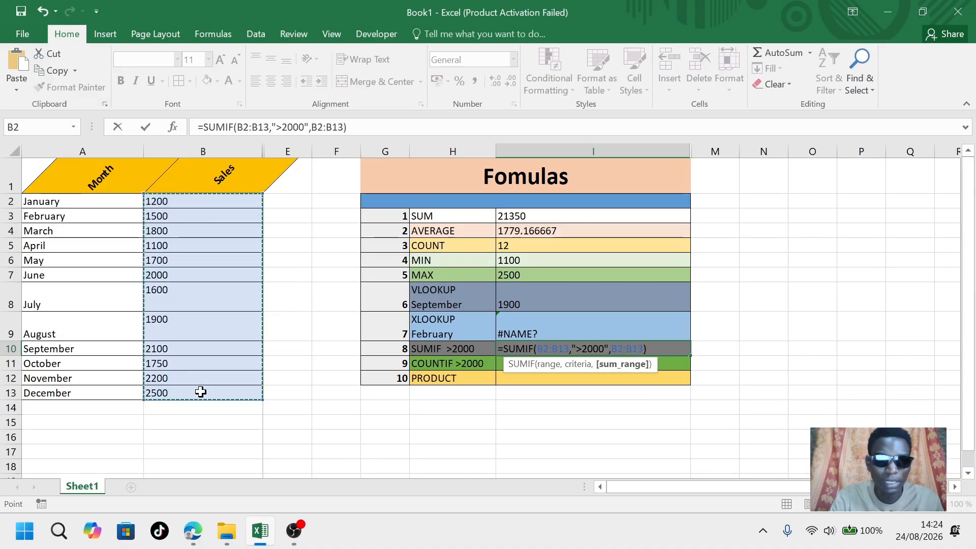
left_click(659, 349)
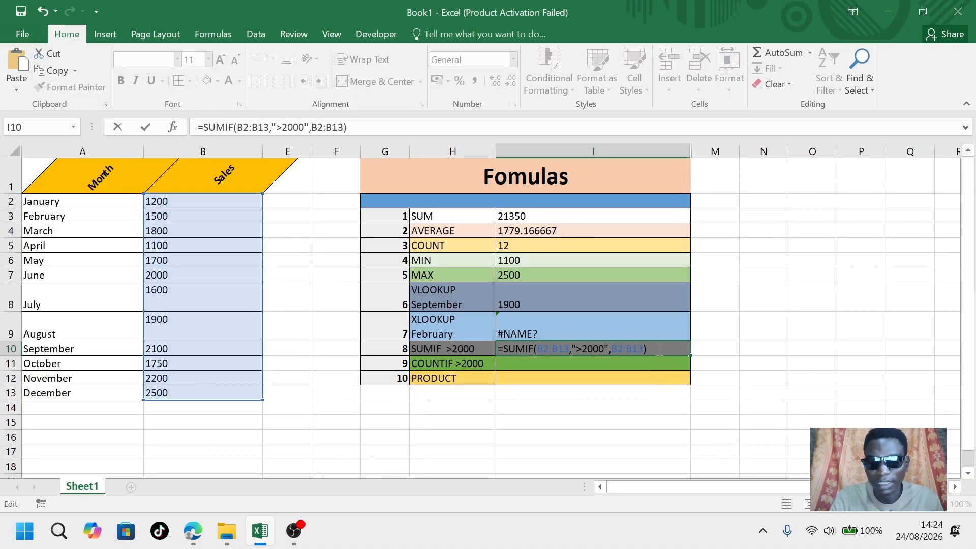
key("Return")
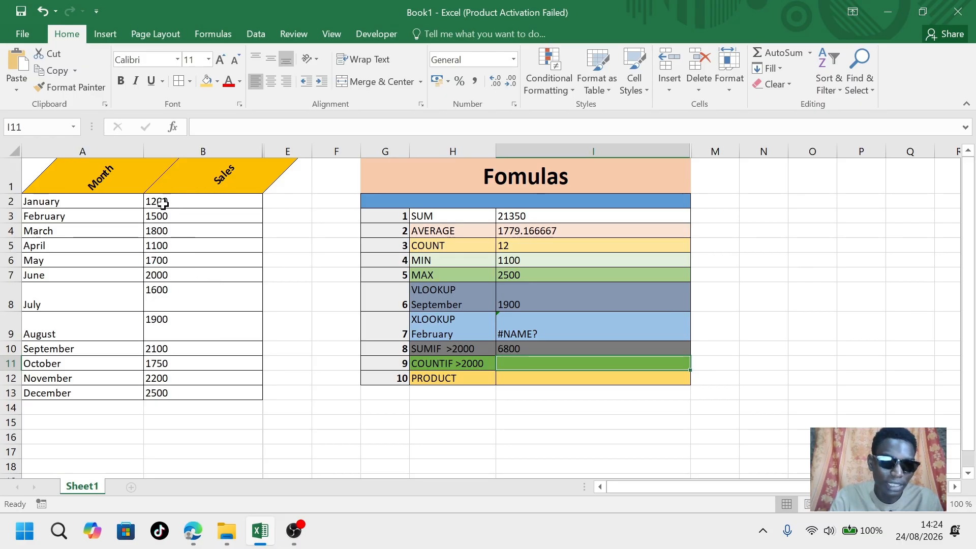
left_click(167, 277)
left_click(167, 350)
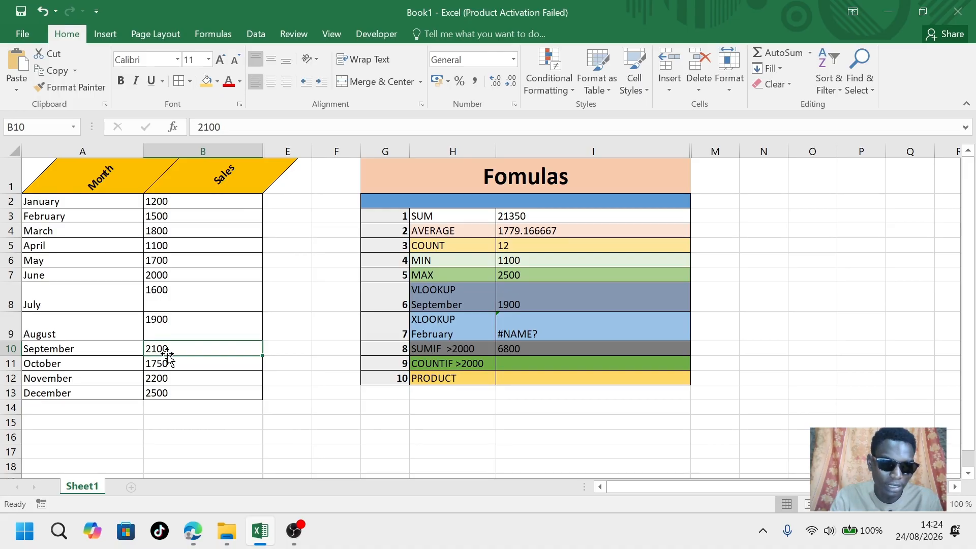
left_click(158, 381)
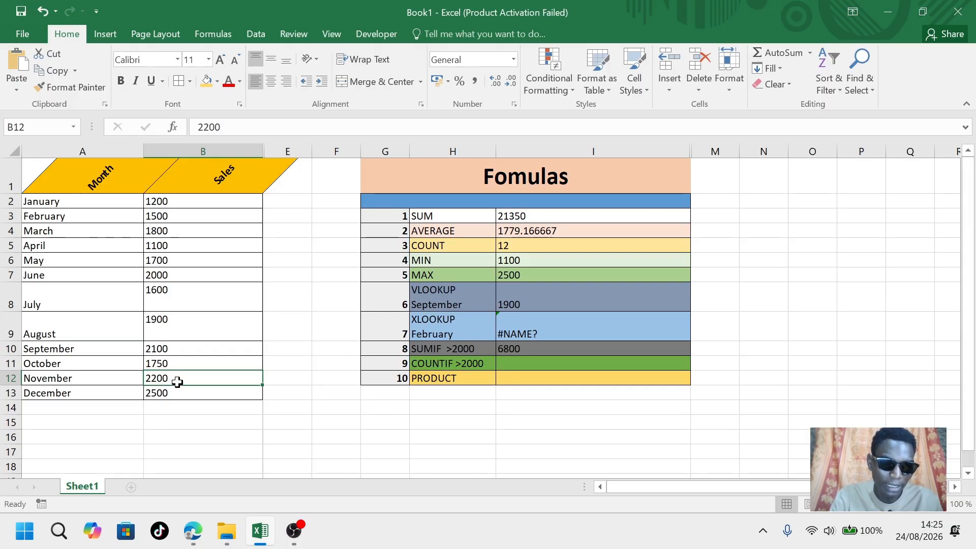
left_click(179, 394)
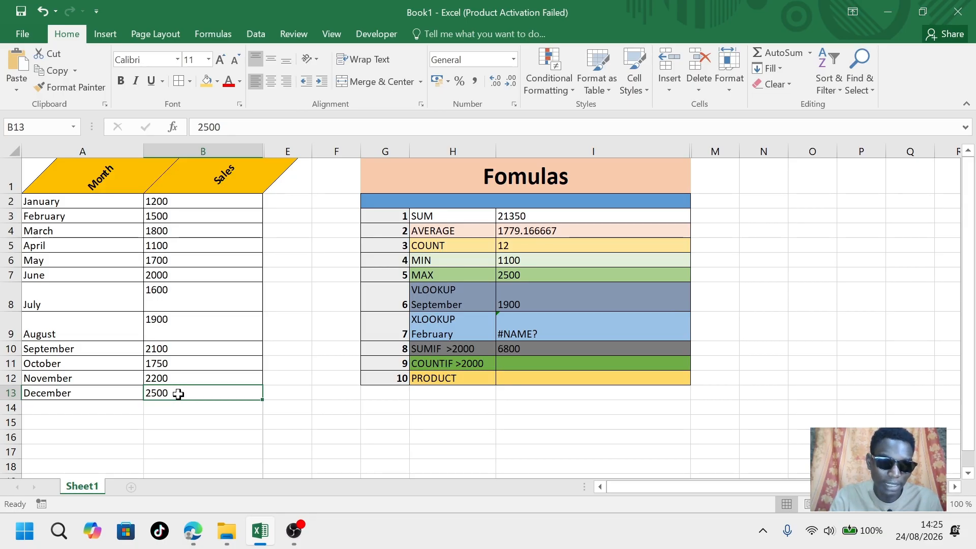
left_click(566, 349)
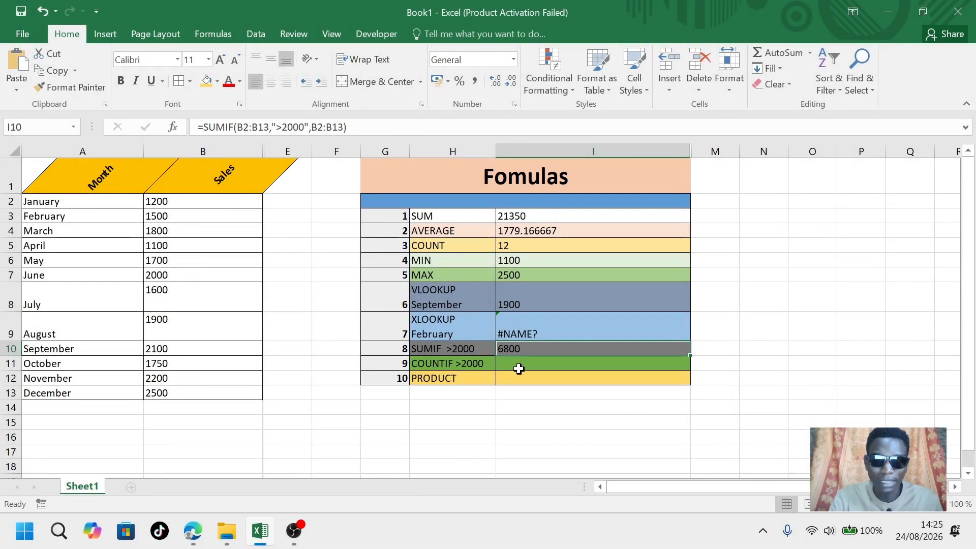
Enter =COUNTIF(B2:B13,">2000") in the COUNTIF row's result cell to count months with sales above 2000
left_click(519, 369)
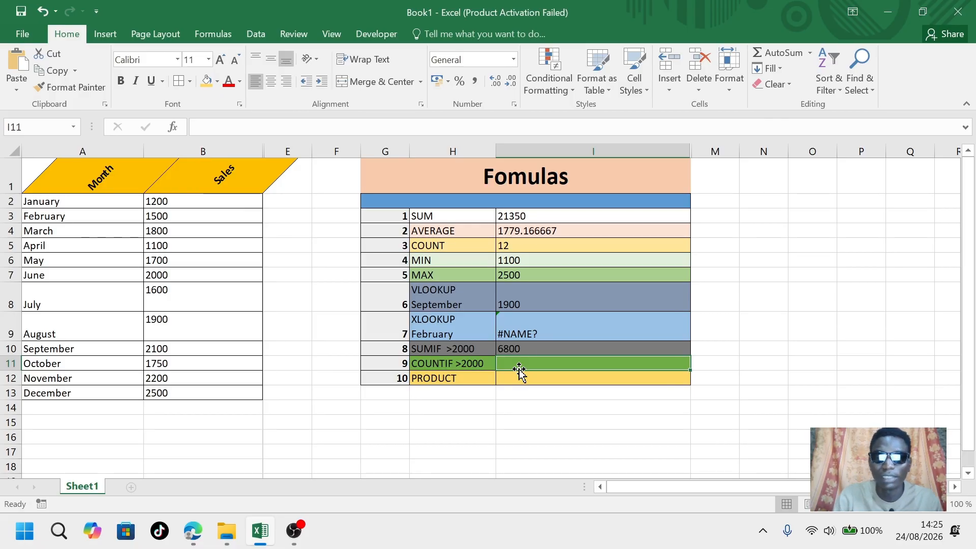
type("=")
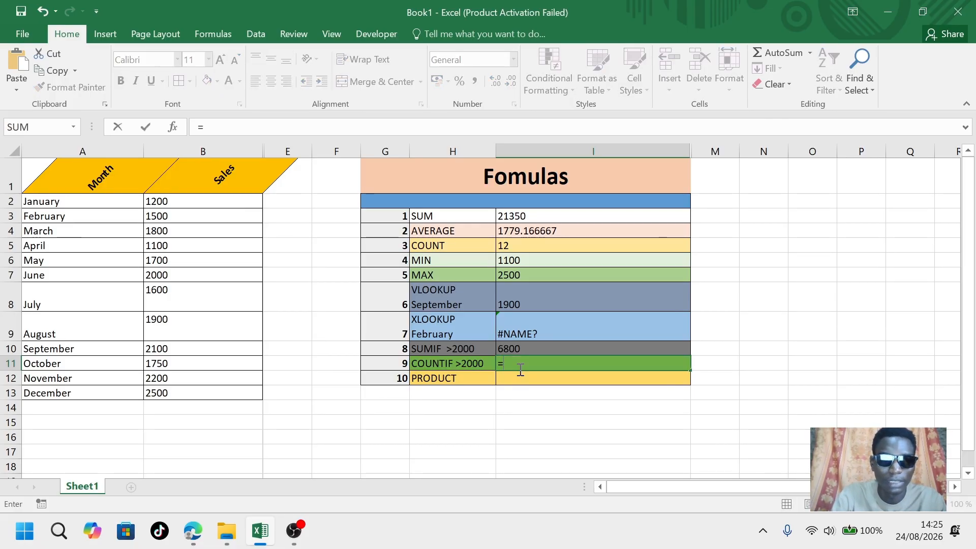
type("COUNTIF")
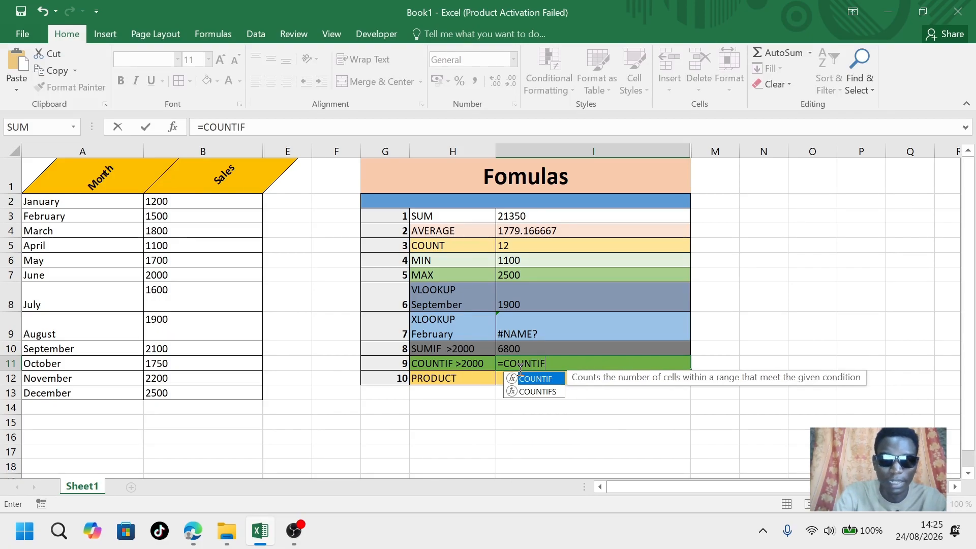
type("(")
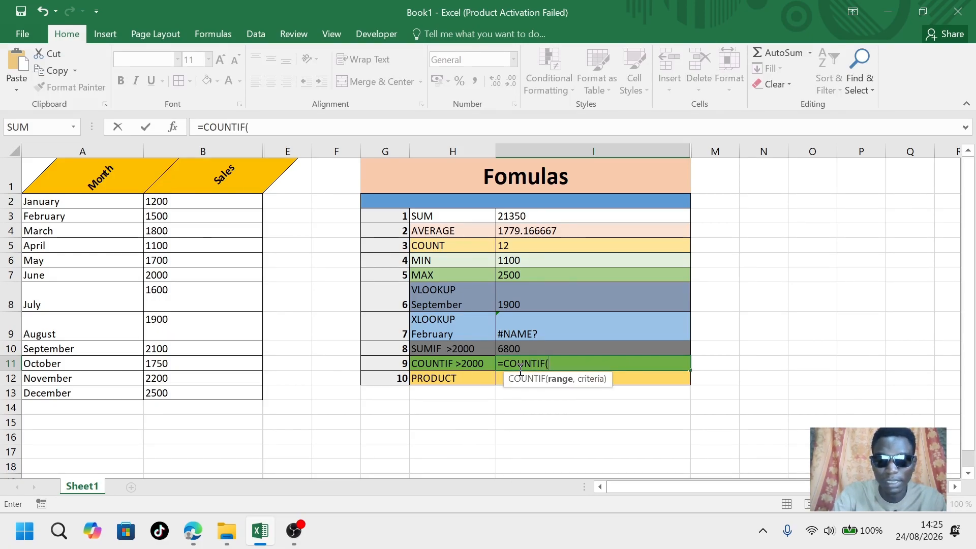
left_click(540, 365)
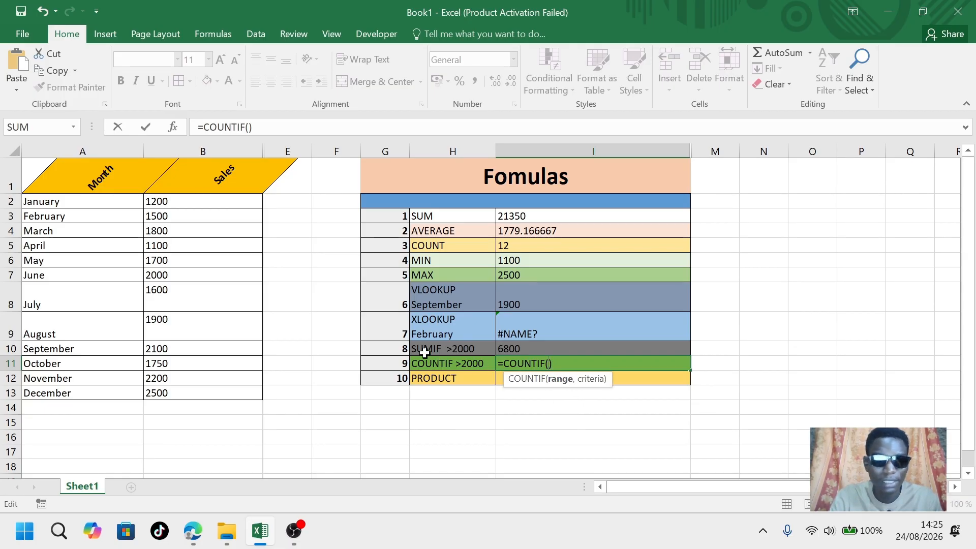
left_click_drag(190, 200, 201, 390)
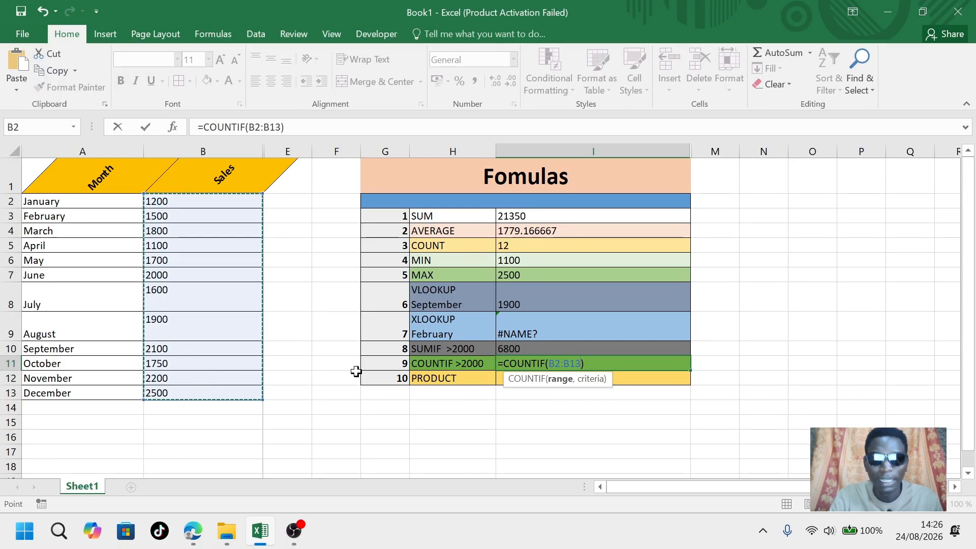
type(",")
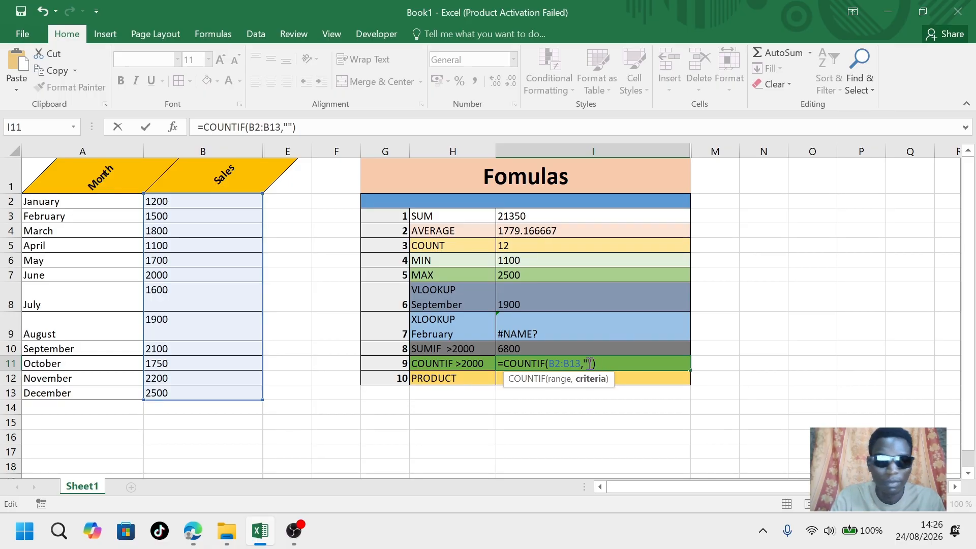
type(">2000")
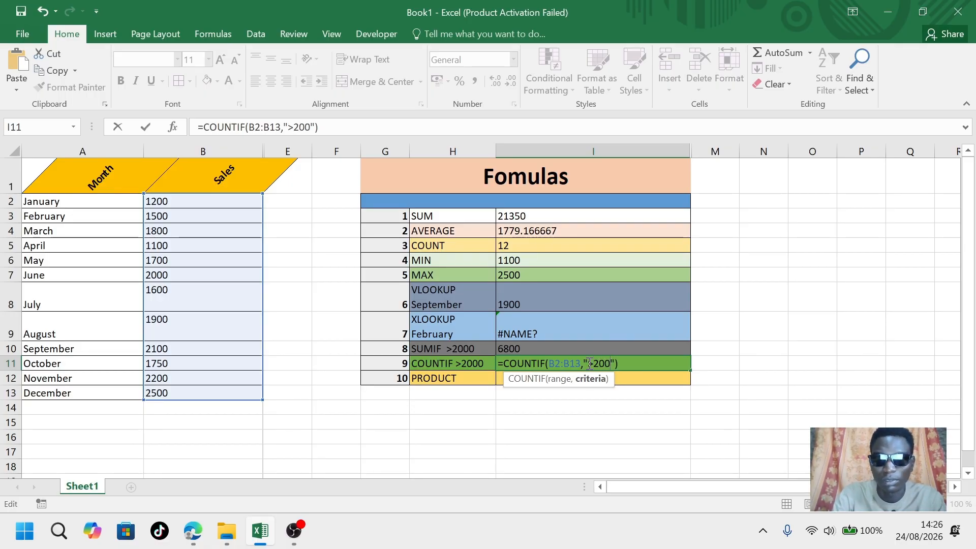
left_click(643, 362)
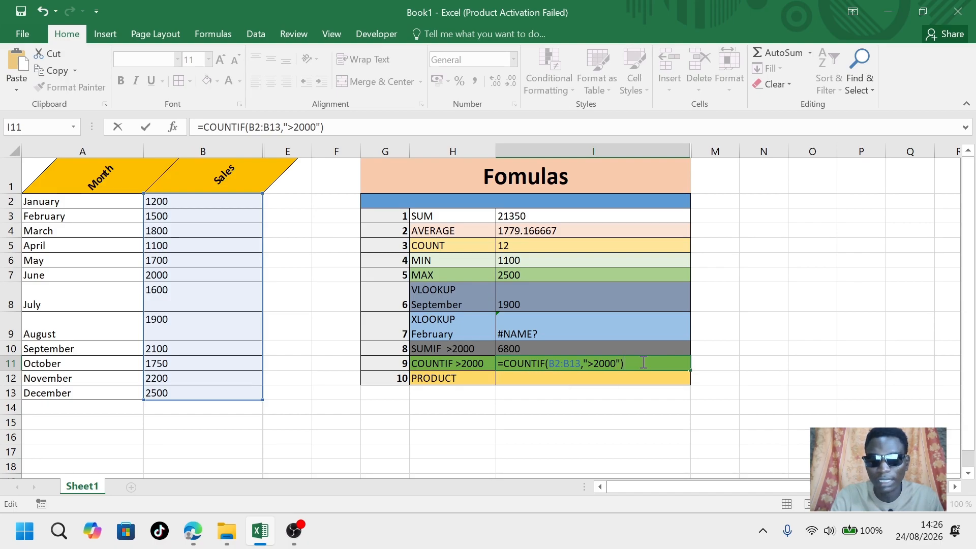
key("Return")
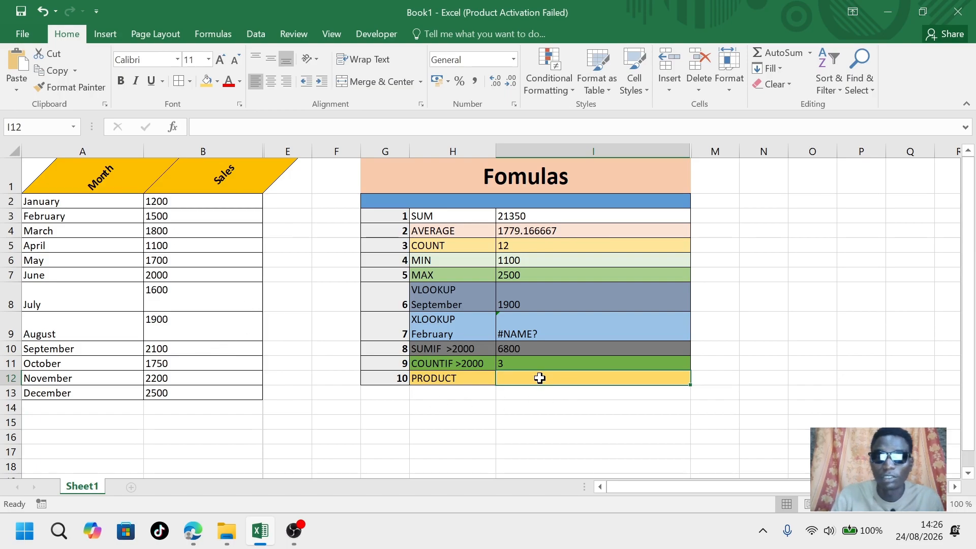
Enter =PRODUCT(B7,5) in the PRODUCT row's result cell, multiplying June's sales by 5
type("=")
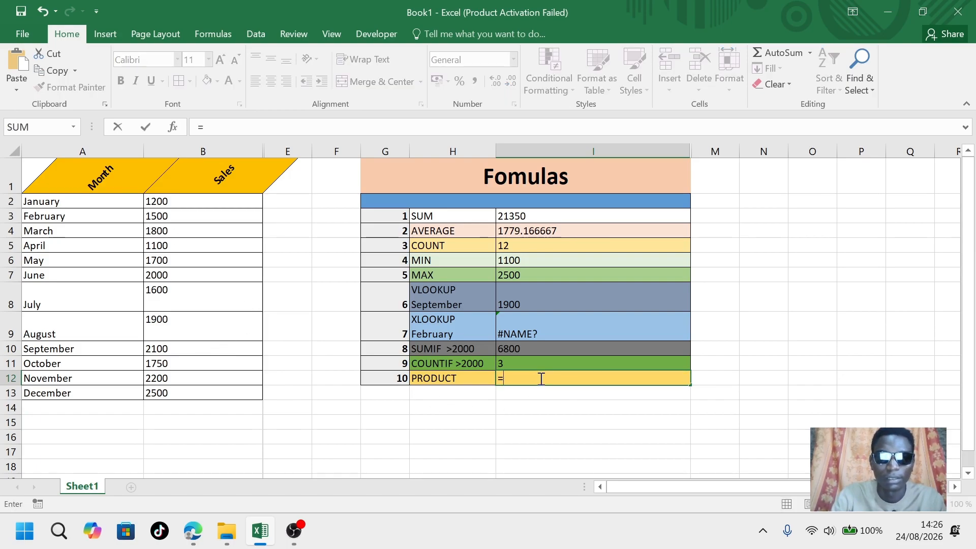
type("PRO")
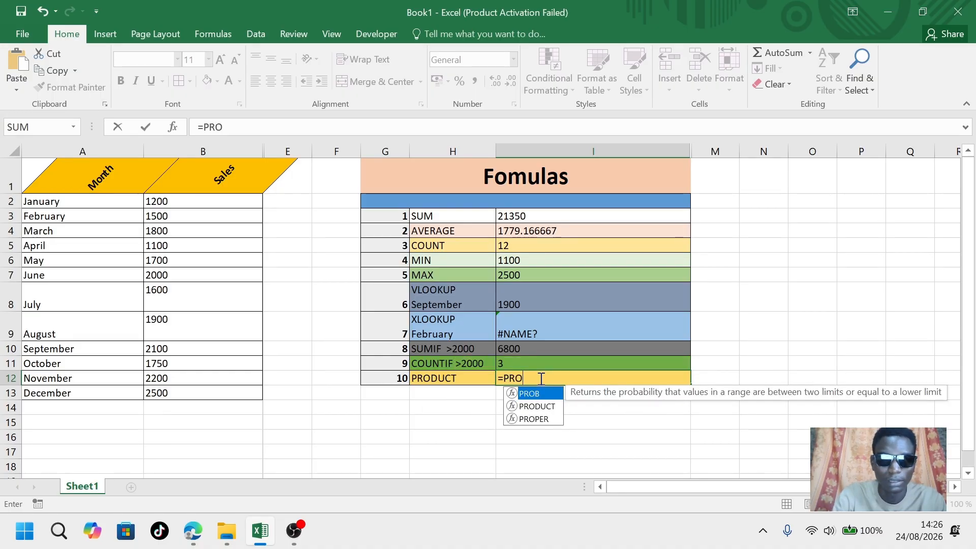
type("DUCT")
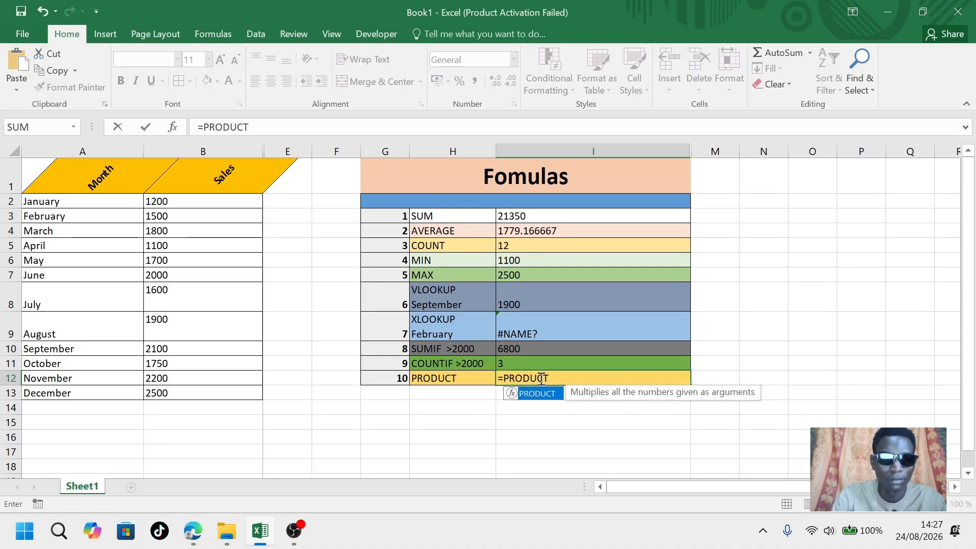
type("()")
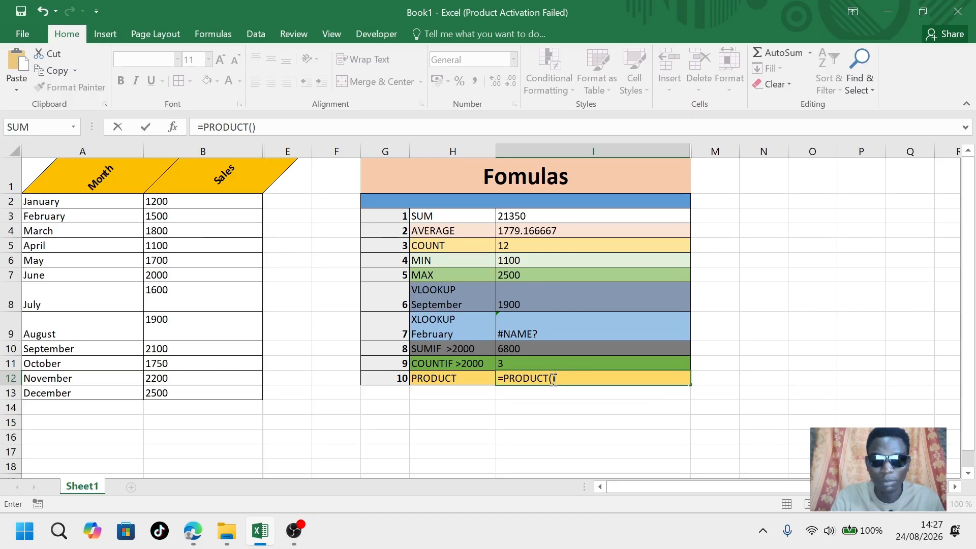
left_click(553, 379)
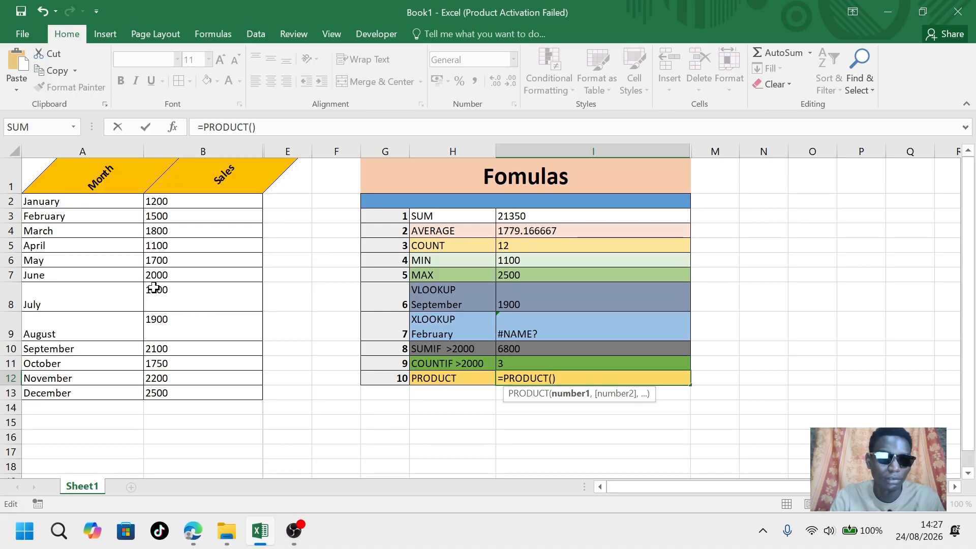
left_click(167, 274)
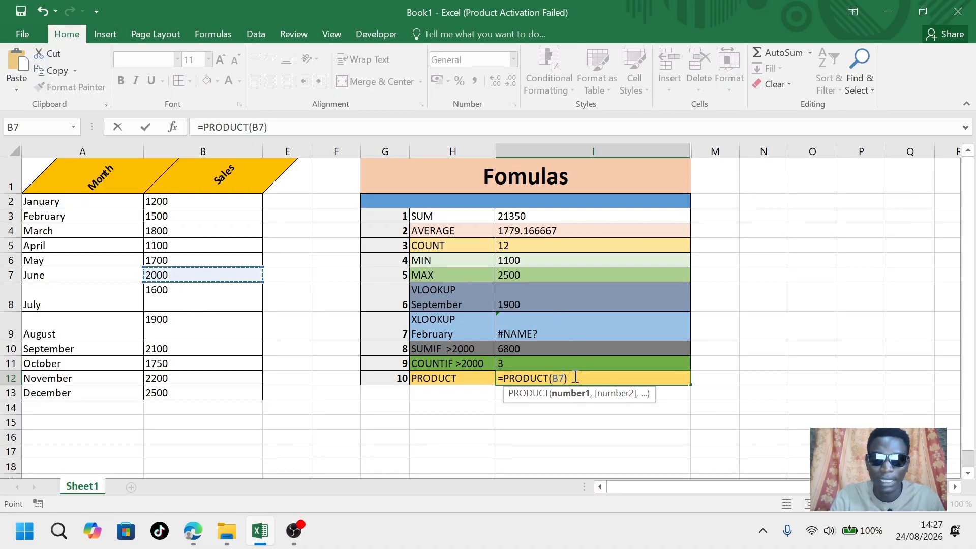
type(",")
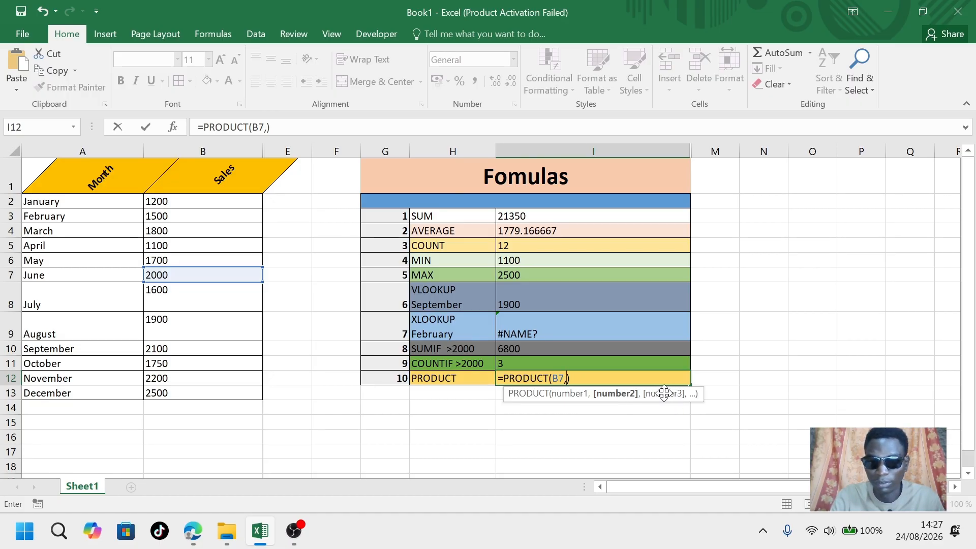
type("5")
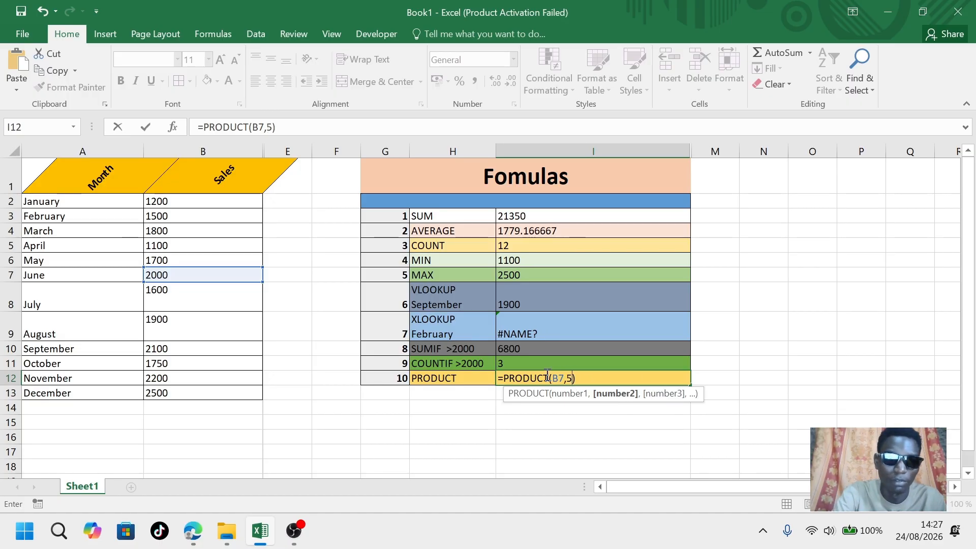
left_click(585, 378)
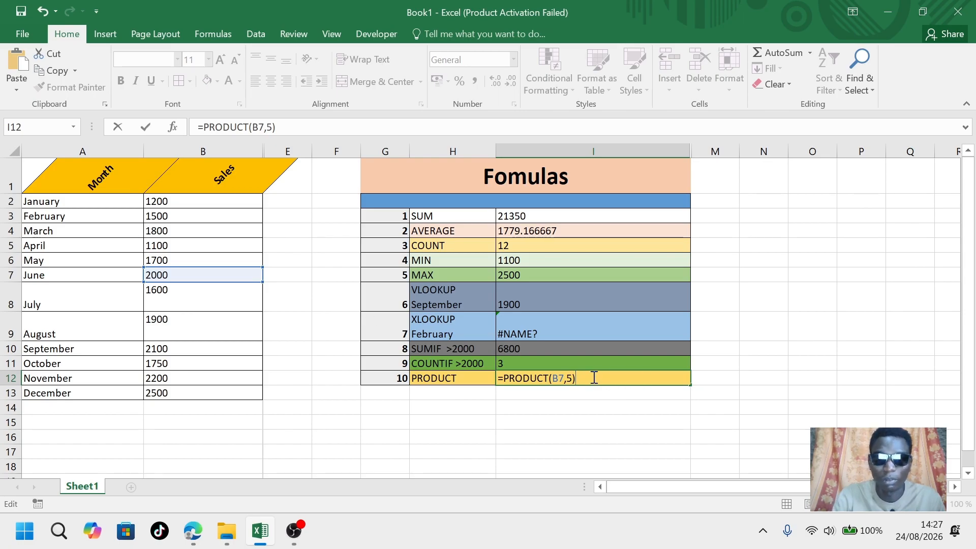
key("Return")
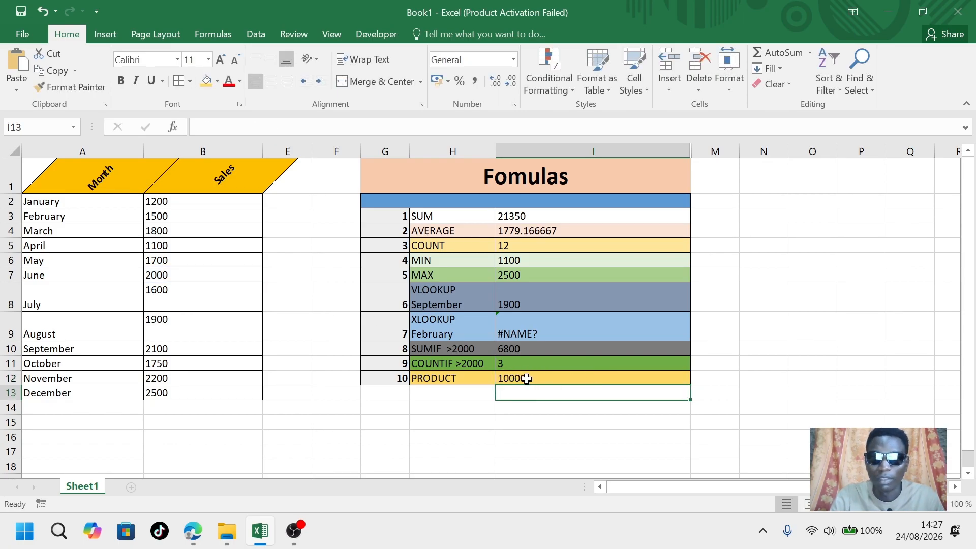